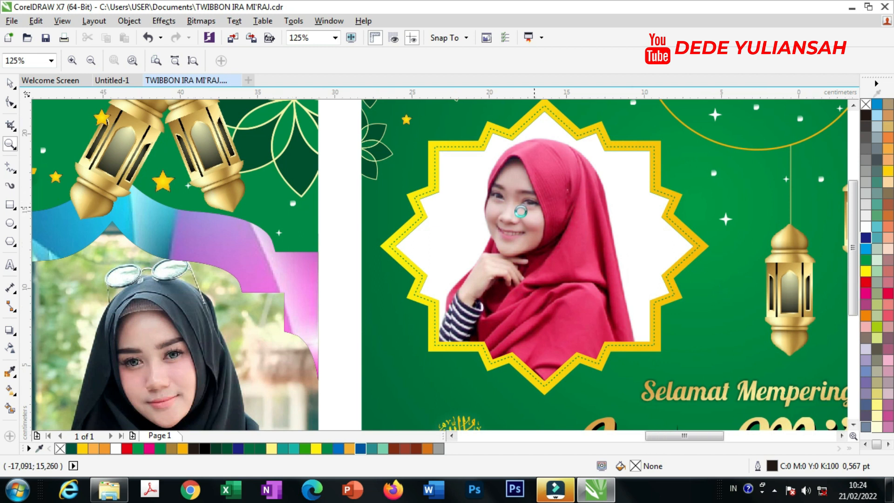
Add a rectangle covering the blank 20 × 20 cm page, fill it with blue C96 M66 Y0 K0 and remove its outline.
{"action": "left_click_drag", "start_coordinate": [659, 437], "coordinate": [693, 438]}
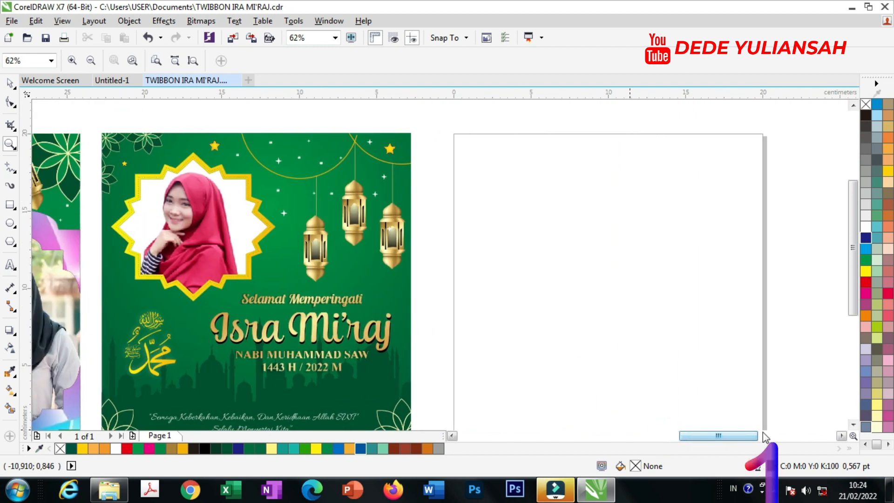
{"action": "left_click", "coordinate": [853, 425]}
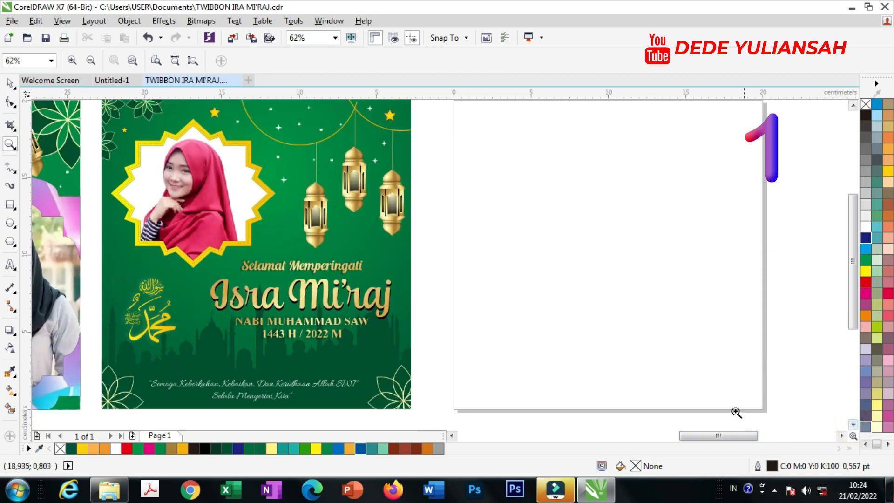
{"action": "left_click_drag", "start_coordinate": [857, 267], "coordinate": [856, 264]}
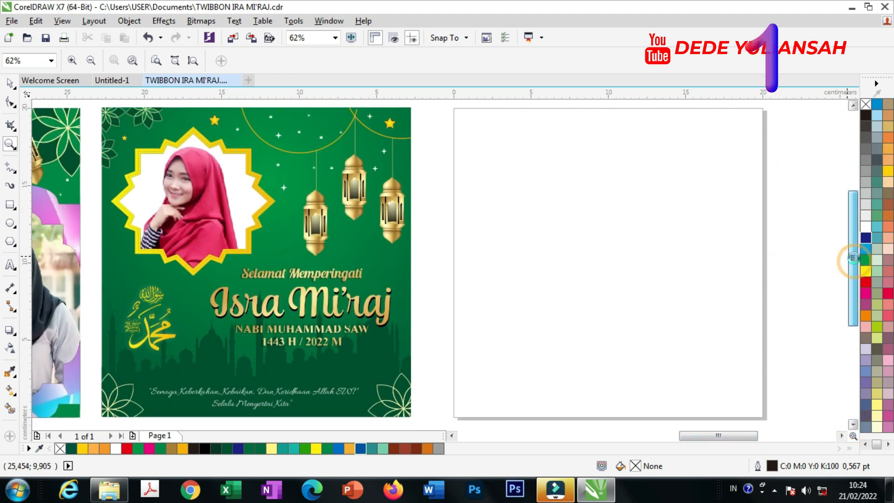
{"action": "left_click_drag", "start_coordinate": [732, 442], "coordinate": [747, 440]}
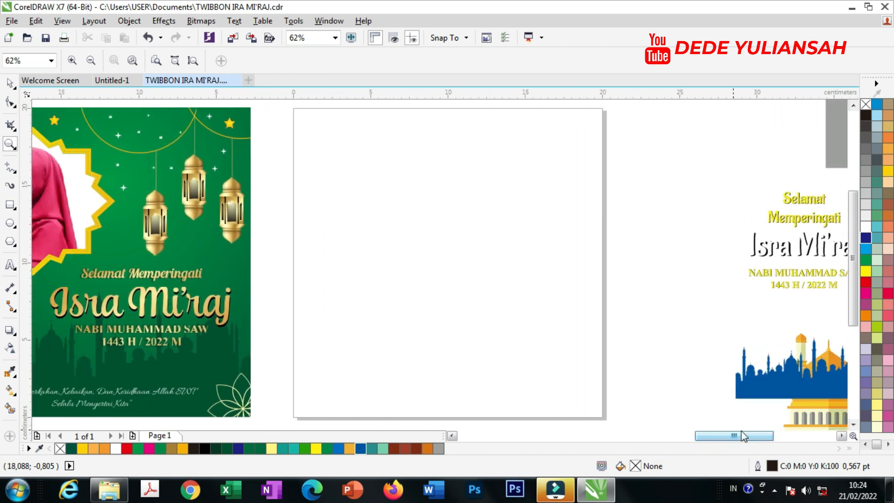
{"action": "left_click", "coordinate": [11, 84]}
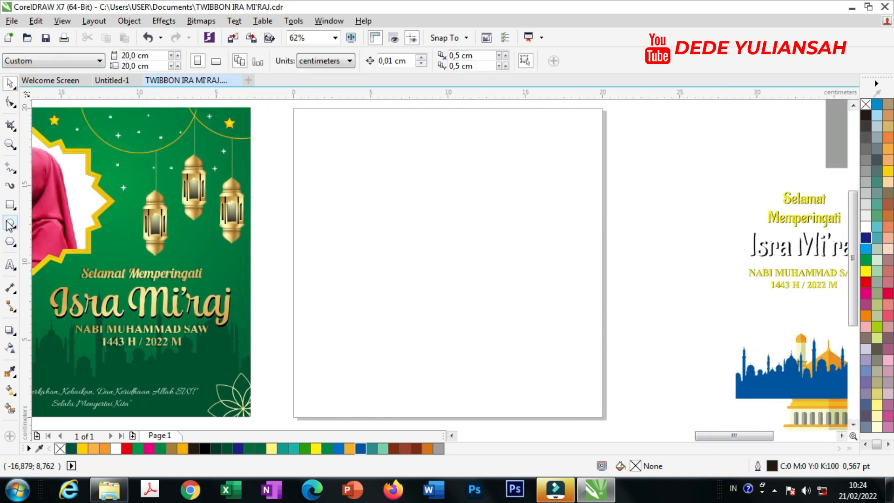
{"action": "double_click", "coordinate": [10, 205]}
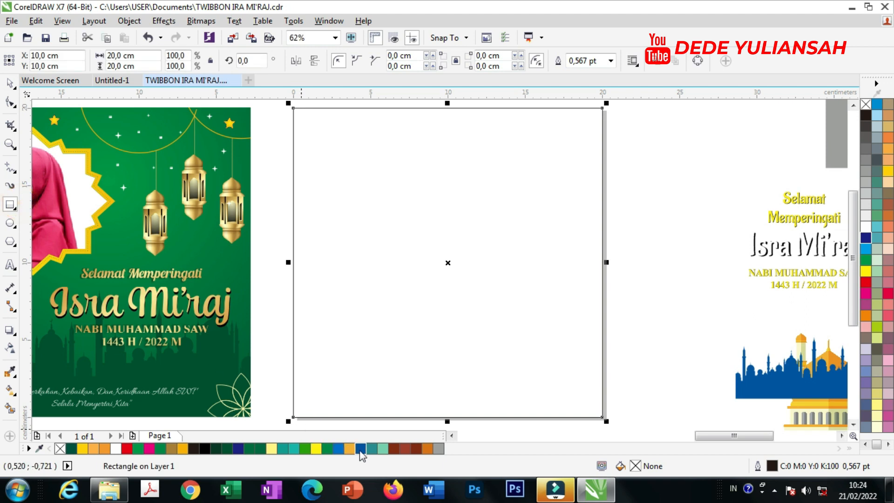
{"action": "left_click", "coordinate": [361, 449]}
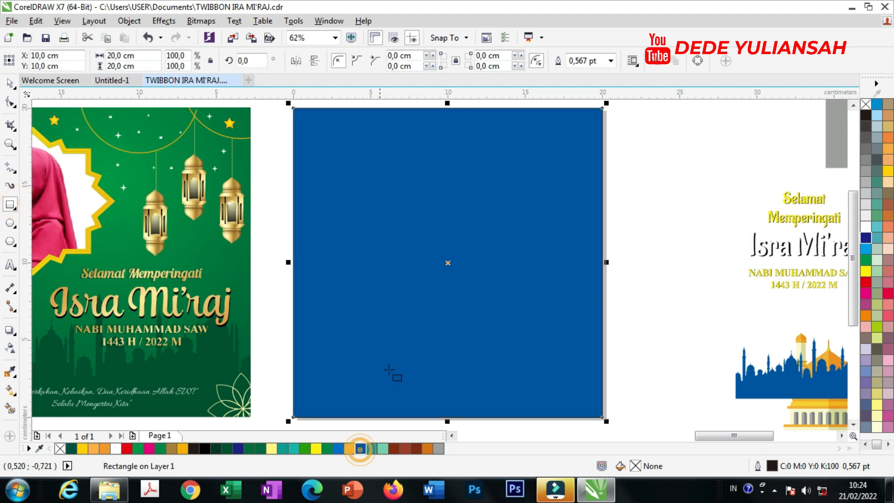
{"action": "left_click", "coordinate": [610, 61]}
{"action": "left_click", "coordinate": [578, 74]}
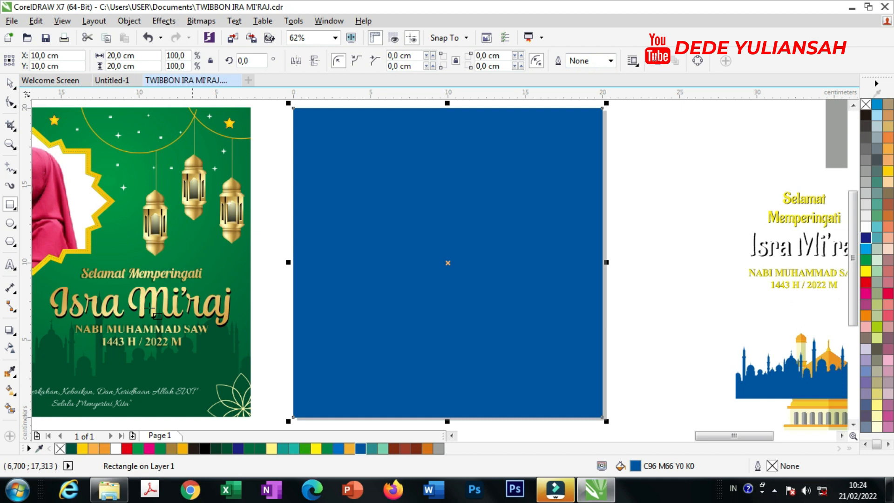
Apply an elliptical fountain fill to the blue rectangle, with its centre near the page's middle and its radius reaching the upper page edge.
{"action": "left_click", "coordinate": [10, 409]}
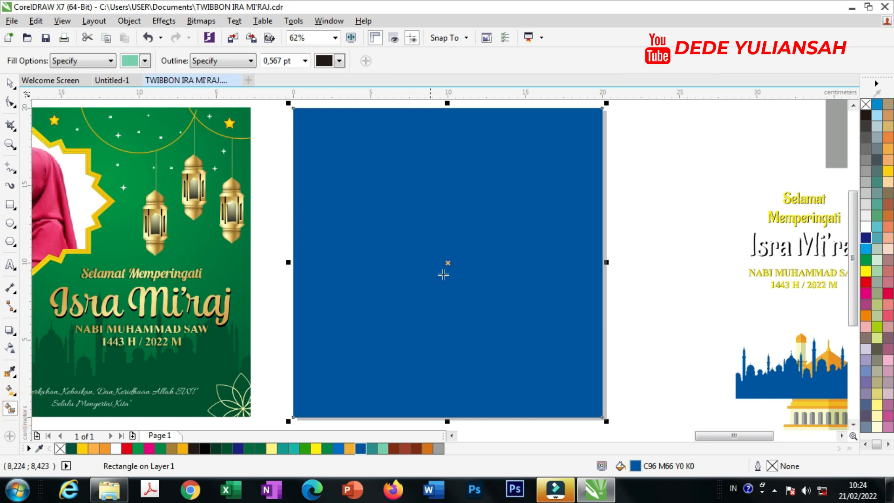
{"action": "left_click", "coordinate": [8, 390]}
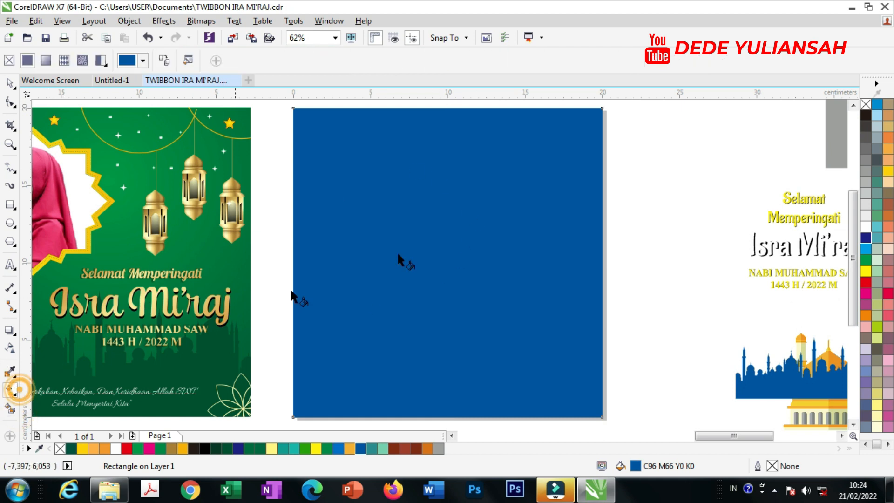
{"action": "left_click_drag", "start_coordinate": [402, 265], "coordinate": [402, 125]}
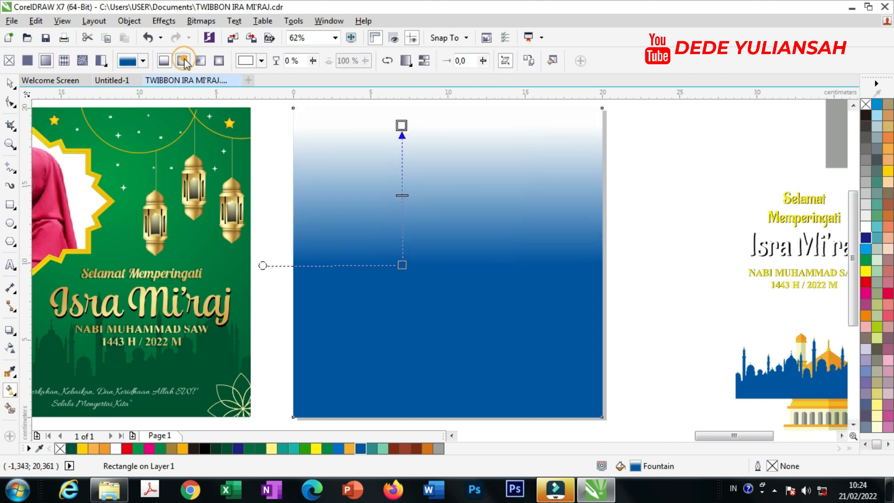
{"action": "left_click", "coordinate": [183, 60]}
{"action": "left_click_drag", "start_coordinate": [403, 202], "coordinate": [403, 93]}
{"action": "left_click_drag", "start_coordinate": [406, 176], "coordinate": [458, 228]}
{"action": "left_click", "coordinate": [455, 144]}
{"action": "left_click_drag", "start_coordinate": [455, 145], "coordinate": [452, 107]}
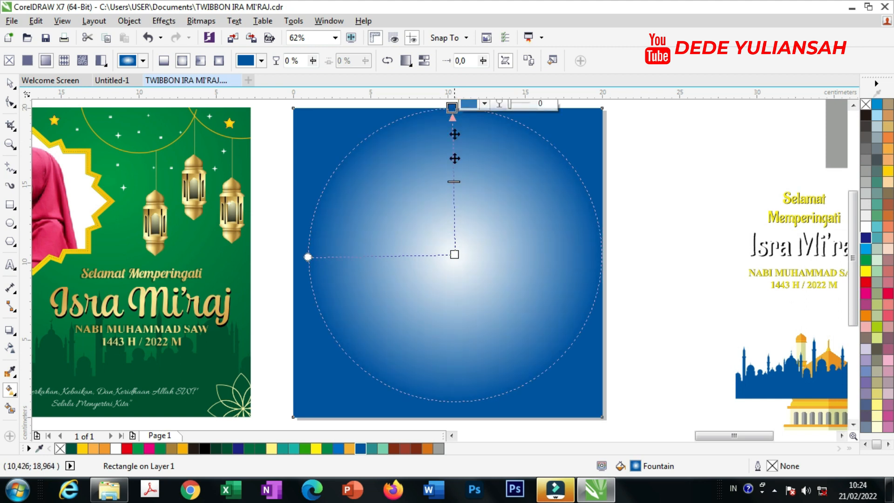
Set the centre colour of the rectangle's fountain fill to light blue #5CB3FF.
{"action": "left_click", "coordinate": [454, 255]}
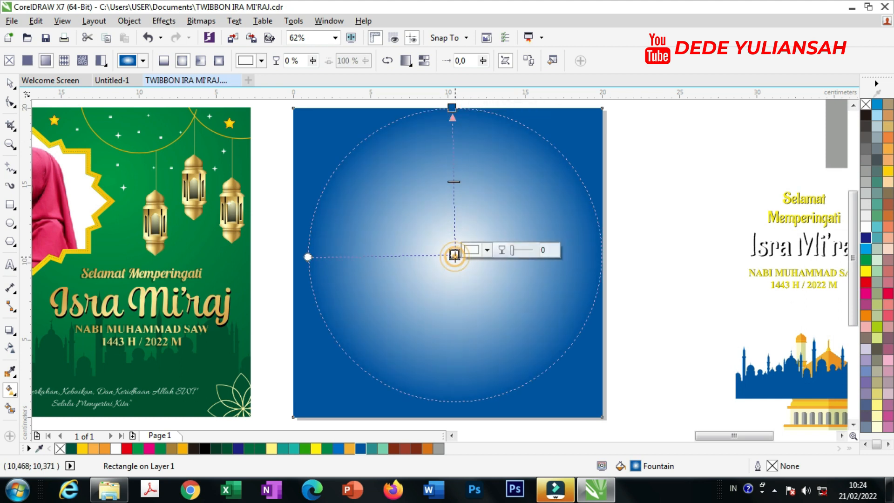
{"action": "left_click", "coordinate": [489, 251]}
{"action": "left_click", "coordinate": [514, 278]}
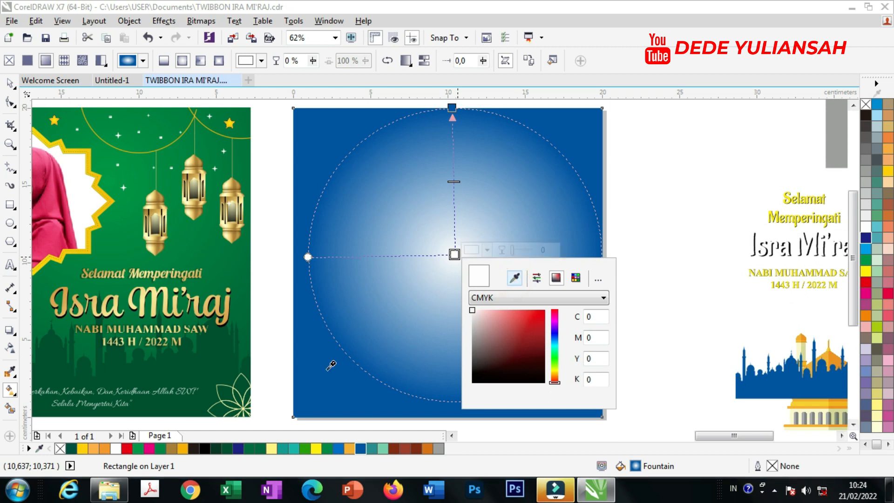
{"action": "left_click", "coordinate": [340, 447]}
{"action": "left_click_drag", "start_coordinate": [538, 325], "coordinate": [518, 310]}
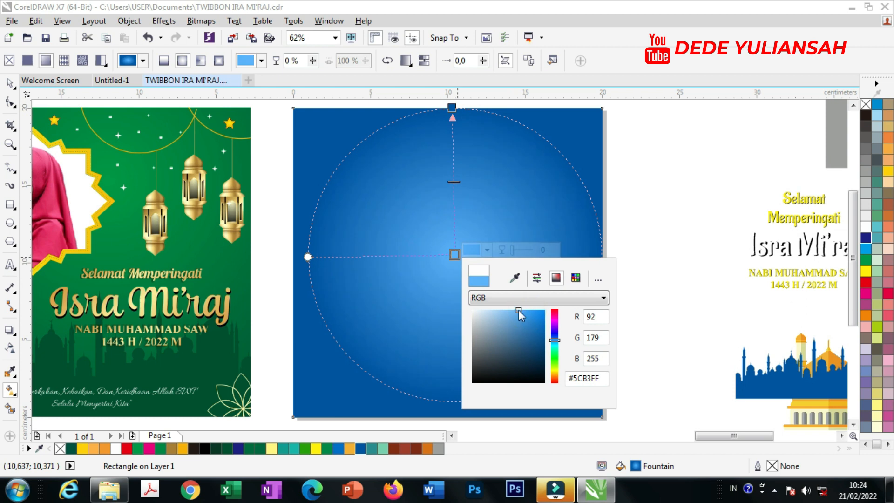
Move the grey arch shape onto the right half of the blue background and fill it white.
{"action": "left_click", "coordinate": [10, 83]}
{"action": "scroll", "coordinate": [146, 184], "scroll_direction": "down", "scroll_amount": 2}
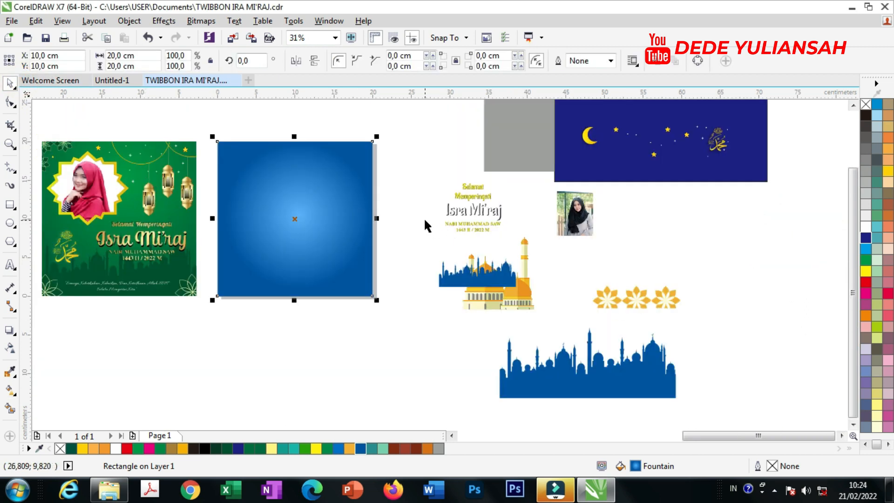
{"action": "left_click_drag", "start_coordinate": [527, 147], "coordinate": [340, 212]}
{"action": "scroll", "coordinate": [341, 198], "scroll_direction": "up", "scroll_amount": 2}
{"action": "scroll", "coordinate": [339, 211], "scroll_direction": "down", "scroll_amount": 2}
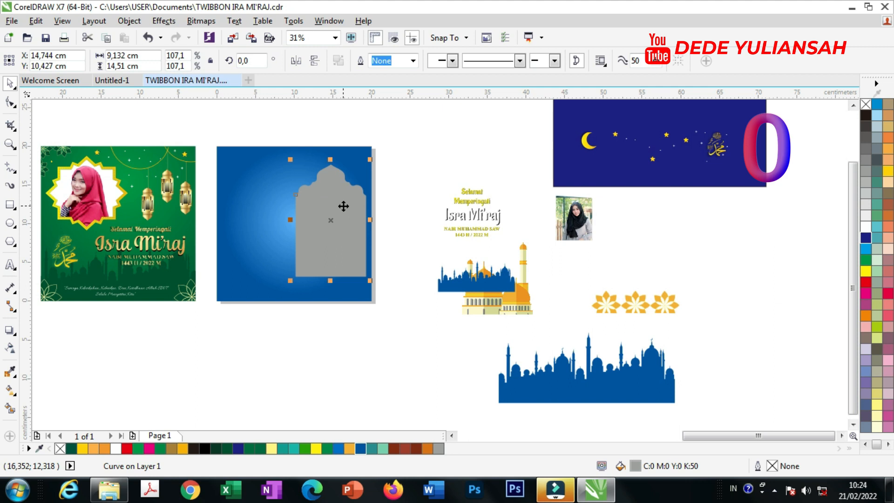
{"action": "left_click", "coordinate": [351, 225]}
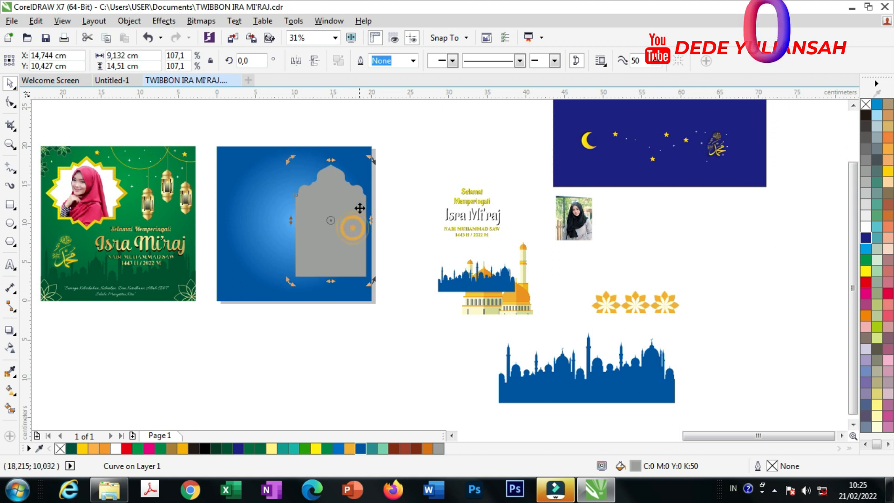
{"action": "scroll", "coordinate": [351, 201], "scroll_direction": "up", "scroll_amount": 2}
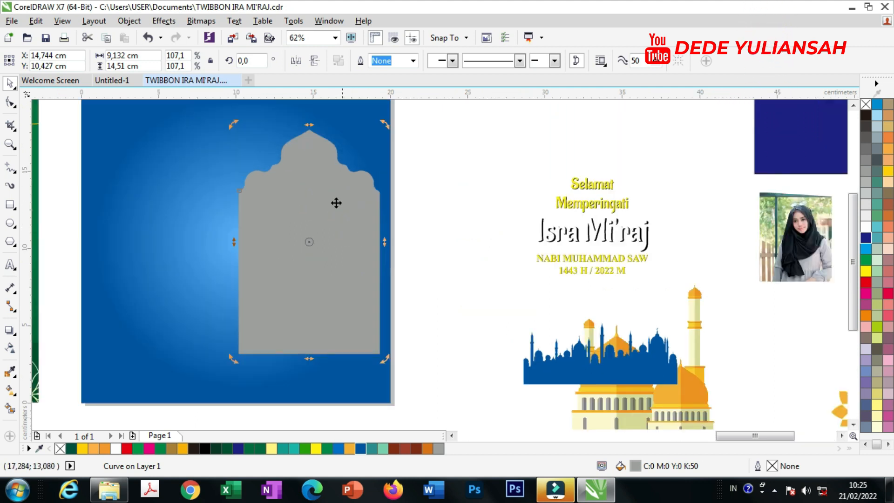
{"action": "left_click", "coordinate": [866, 228]}
{"action": "left_click", "coordinate": [489, 197]}
Duplicate the white arch as a centred smaller copy of about 8.59 × 13.65 cm and fill it with the background's dark blue.
{"action": "left_click", "coordinate": [343, 200]}
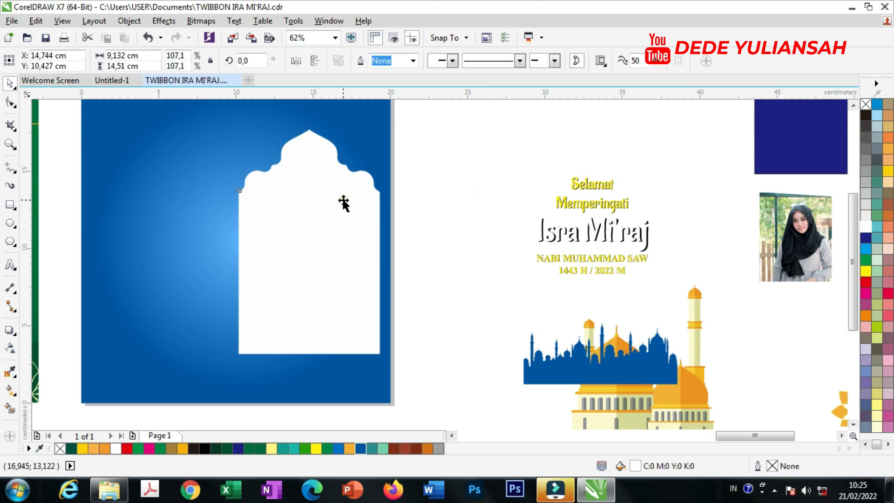
{"action": "scroll", "coordinate": [372, 128], "scroll_direction": "up", "scroll_amount": 2}
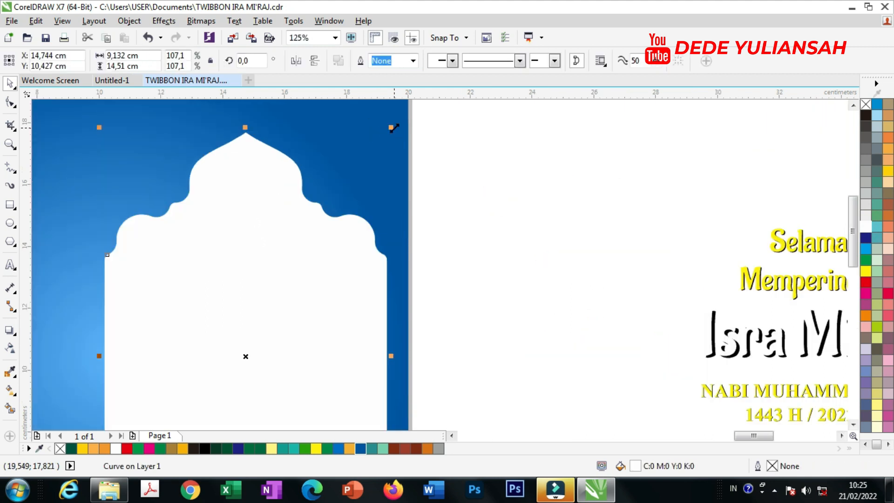
{"action": "left_click_drag", "start_coordinate": [394, 128], "coordinate": [393, 139]}
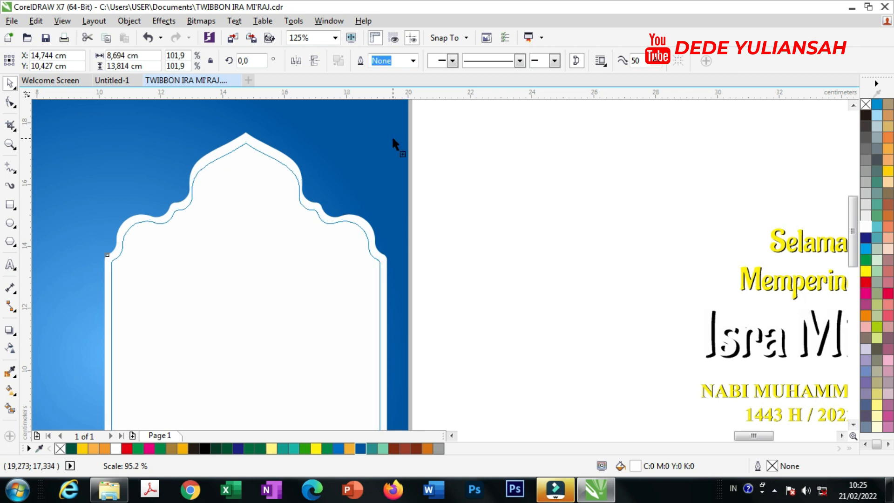
{"action": "left_click_drag", "start_coordinate": [393, 139], "coordinate": [390, 143]}
{"action": "left_click", "coordinate": [453, 236]}
{"action": "left_click", "coordinate": [291, 237]}
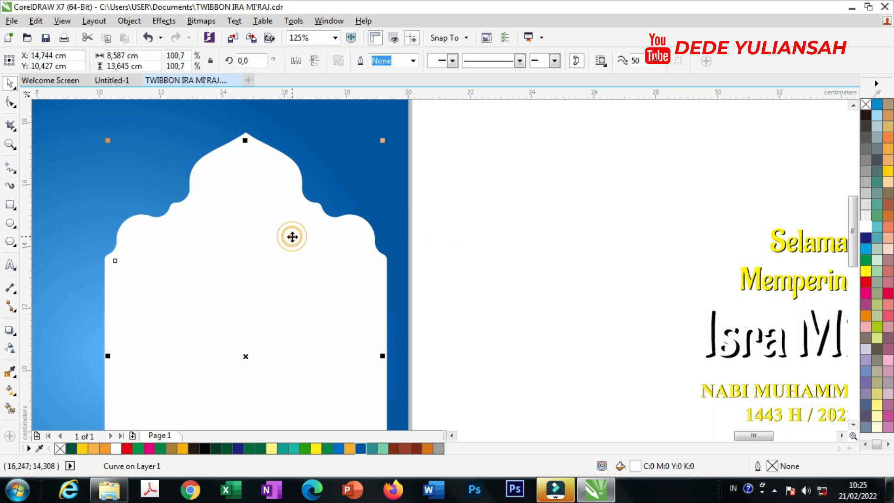
{"action": "left_click", "coordinate": [361, 448]}
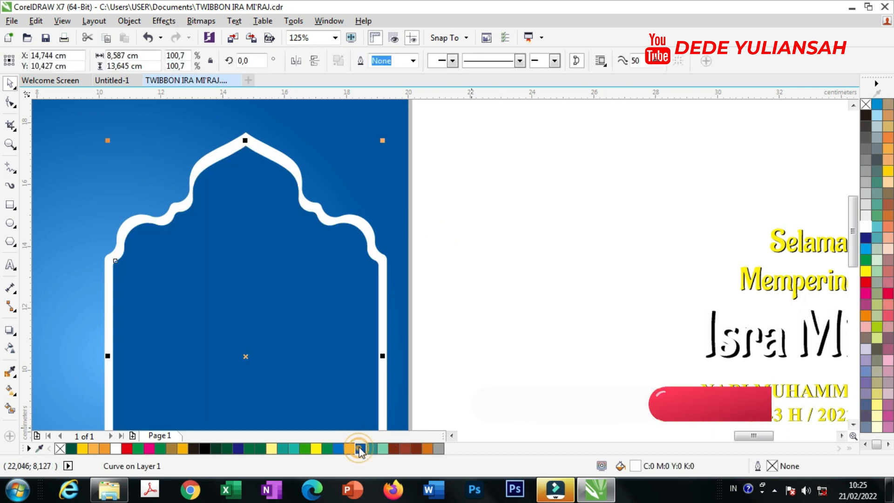
Duplicate the blue arch as a centred smaller copy of about 8 × 12.7 cm and fill it white.
{"action": "left_click", "coordinate": [422, 270]}
{"action": "left_click", "coordinate": [301, 258]}
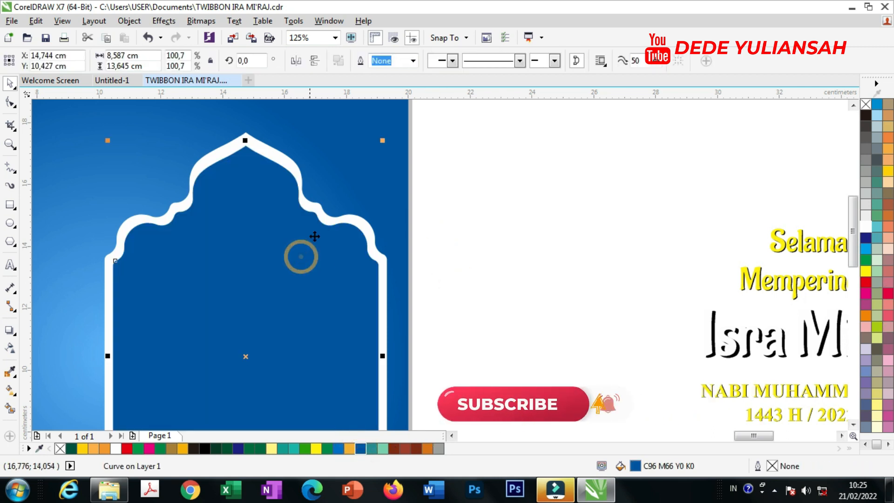
{"action": "left_click_drag", "start_coordinate": [382, 140], "coordinate": [381, 157]}
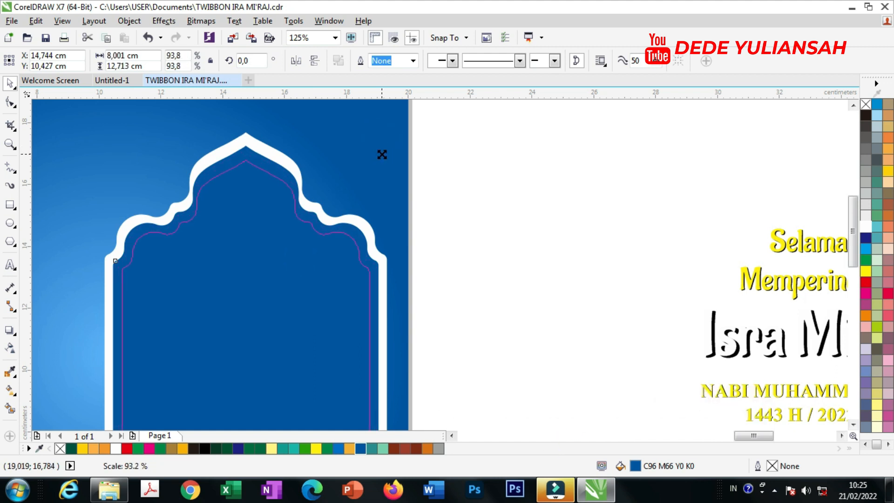
{"action": "left_click_drag", "start_coordinate": [381, 155], "coordinate": [381, 159]}
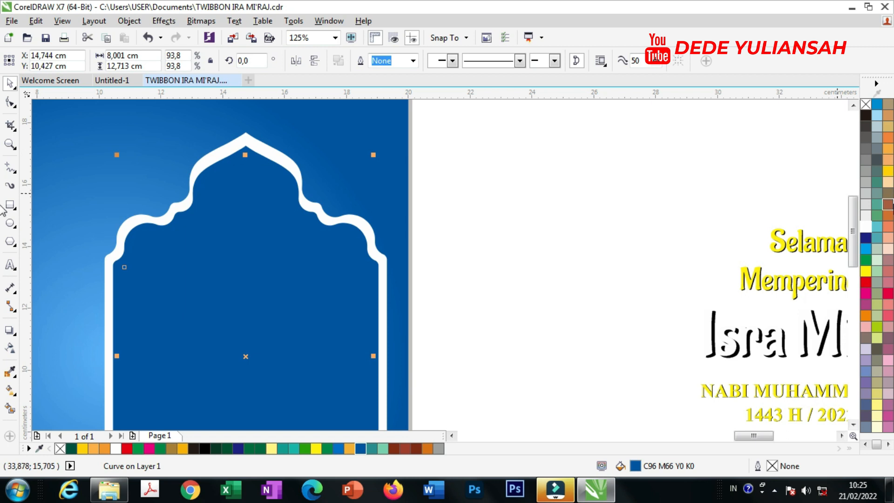
{"action": "left_click", "coordinate": [867, 228]}
{"action": "left_click", "coordinate": [455, 232]}
{"action": "scroll", "coordinate": [444, 226], "scroll_direction": "down", "scroll_amount": 1}
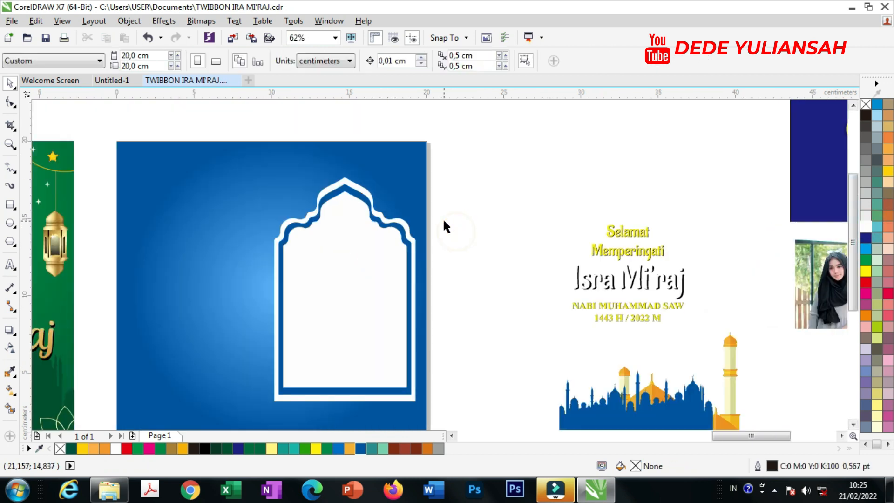
{"action": "scroll", "coordinate": [428, 283], "scroll_direction": "down", "scroll_amount": 1}
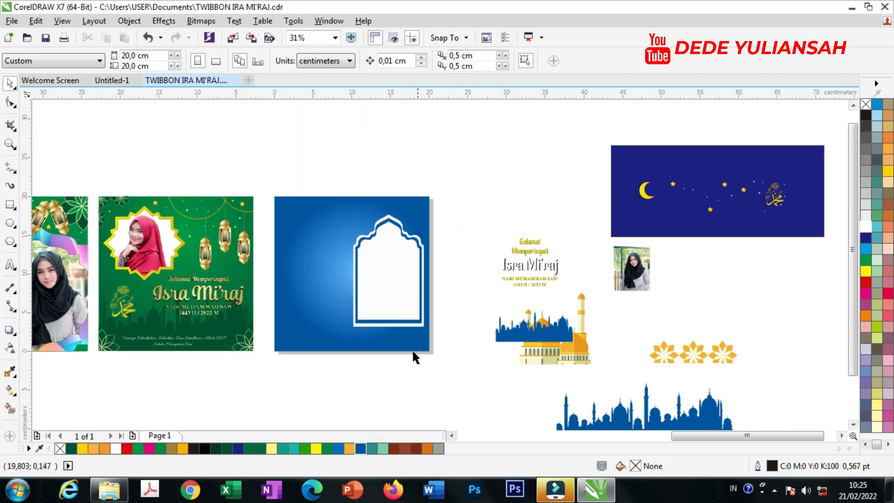
{"action": "scroll", "coordinate": [375, 345], "scroll_direction": "up", "scroll_amount": 1}
{"action": "scroll", "coordinate": [381, 293], "scroll_direction": "down", "scroll_amount": 1}
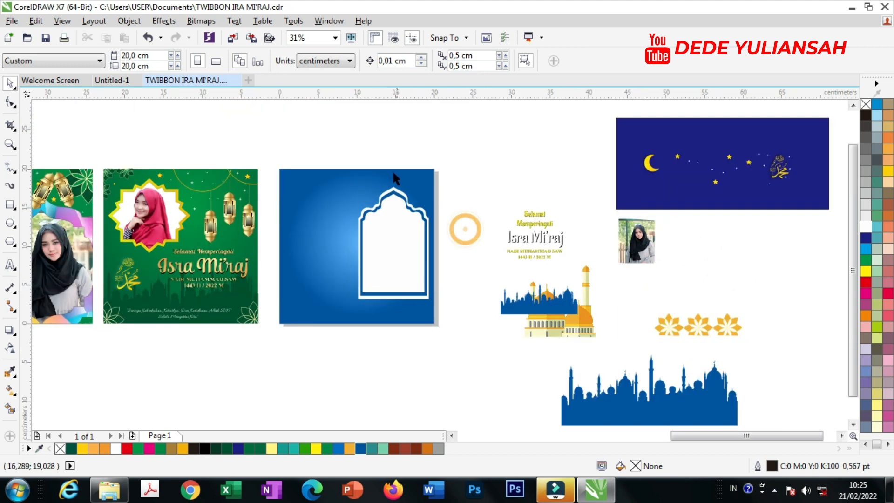
{"action": "scroll", "coordinate": [398, 176], "scroll_direction": "up", "scroll_amount": 1}
{"action": "left_click_drag", "start_coordinate": [408, 270], "coordinate": [356, 271]}
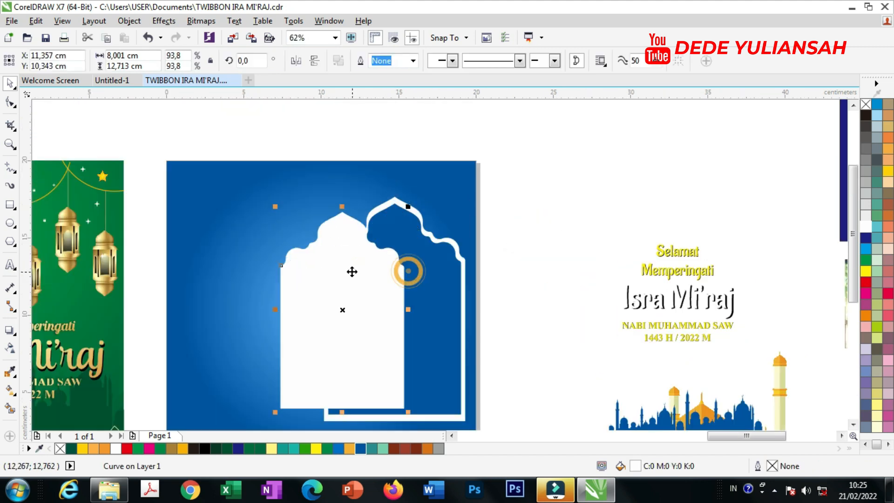
{"action": "key", "text": "ctrl+z"}
{"action": "left_click", "coordinate": [287, 179], "text": "shift"}
{"action": "left_click_drag", "start_coordinate": [285, 179], "coordinate": [412, 178]}
{"action": "key", "text": "ctrl+z"}
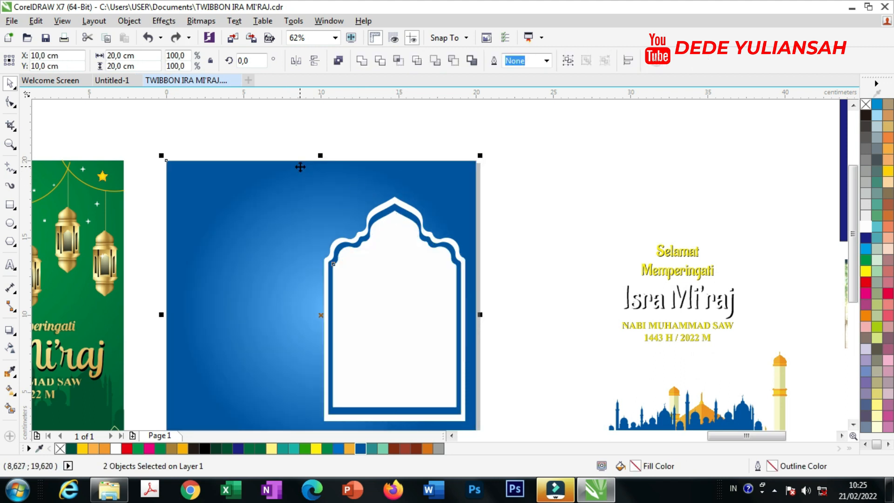
{"action": "left_click", "coordinate": [488, 227]}
Select the outer white arch and the blue arch together and move them diagonally up and to the right.
{"action": "scroll", "coordinate": [388, 210], "scroll_direction": "up", "scroll_amount": 1}
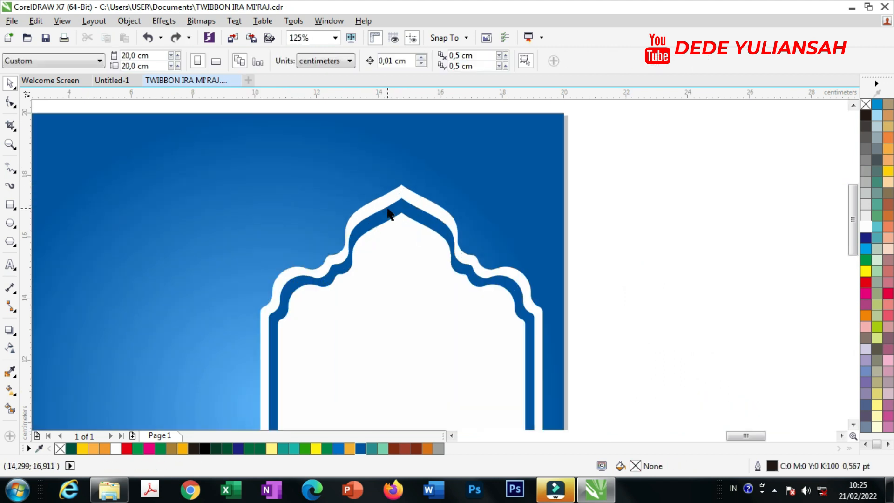
{"action": "left_click", "coordinate": [401, 205]}
{"action": "left_click", "coordinate": [410, 205], "text": "shift"}
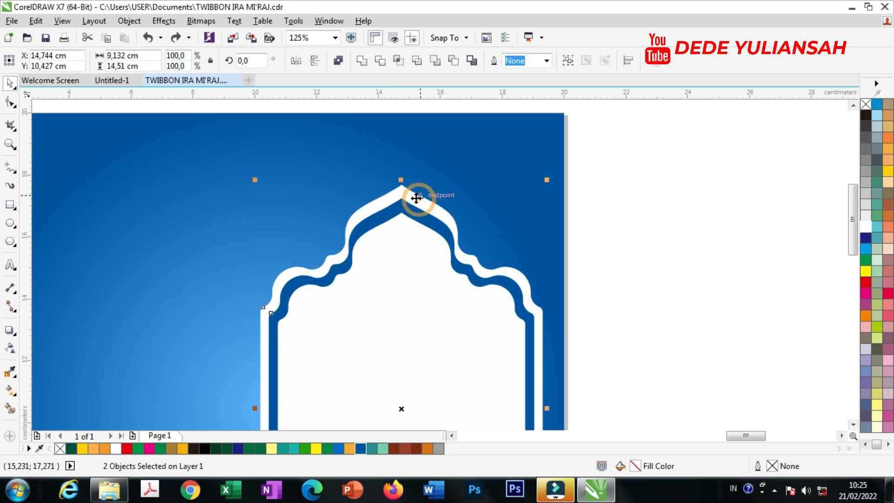
{"action": "left_click_drag", "start_coordinate": [410, 201], "coordinate": [466, 180]}
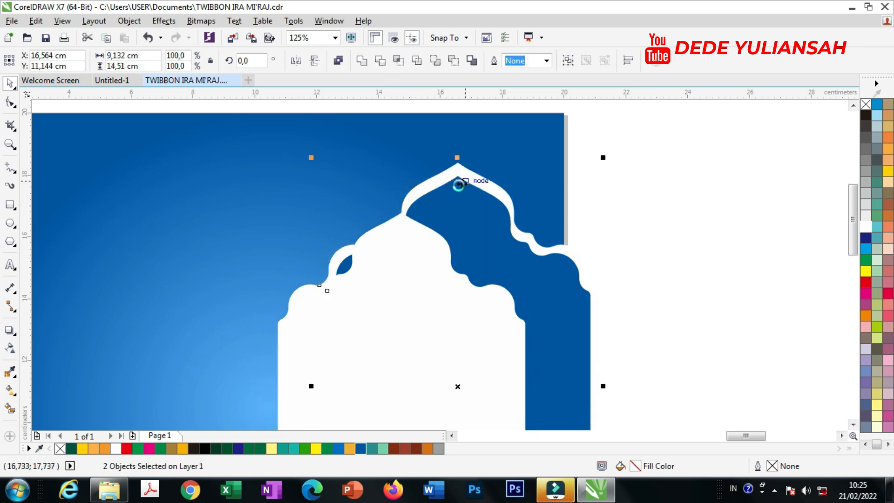
Undo the last arch move and PowerClip the outer white arch and blue arch inside the blue background.
{"action": "key", "text": "ctrl+z"}
{"action": "right_click", "coordinate": [415, 178]}
{"action": "left_click", "coordinate": [446, 191]}
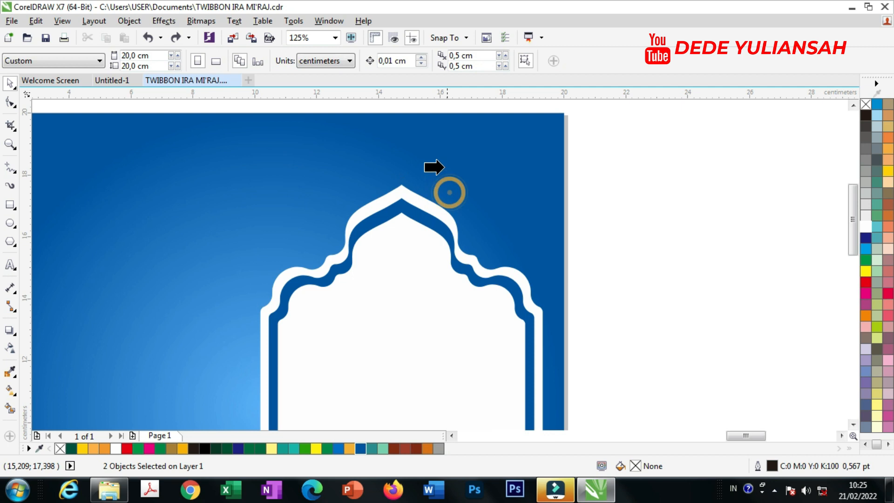
{"action": "left_click", "coordinate": [449, 163]}
Trim the inner white arch's shape out of the blue background and delete the leftover white arch.
{"action": "scroll", "coordinate": [355, 169], "scroll_direction": "down", "scroll_amount": 2}
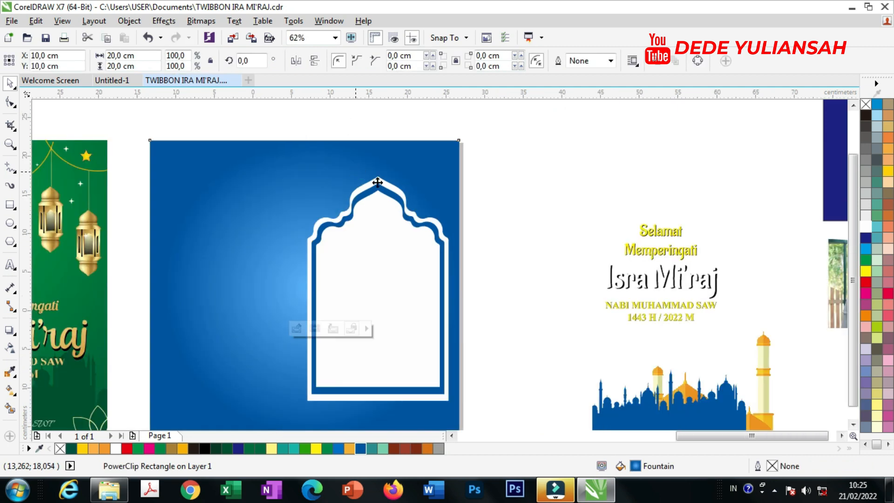
{"action": "scroll", "coordinate": [366, 211], "scroll_direction": "up", "scroll_amount": 2}
{"action": "left_click", "coordinate": [363, 219]}
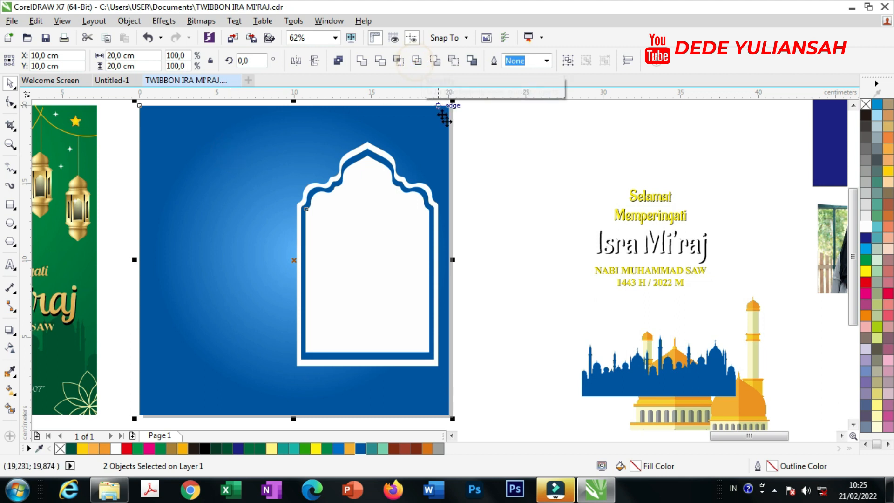
{"action": "left_click_drag", "start_coordinate": [372, 212], "coordinate": [388, 240]}
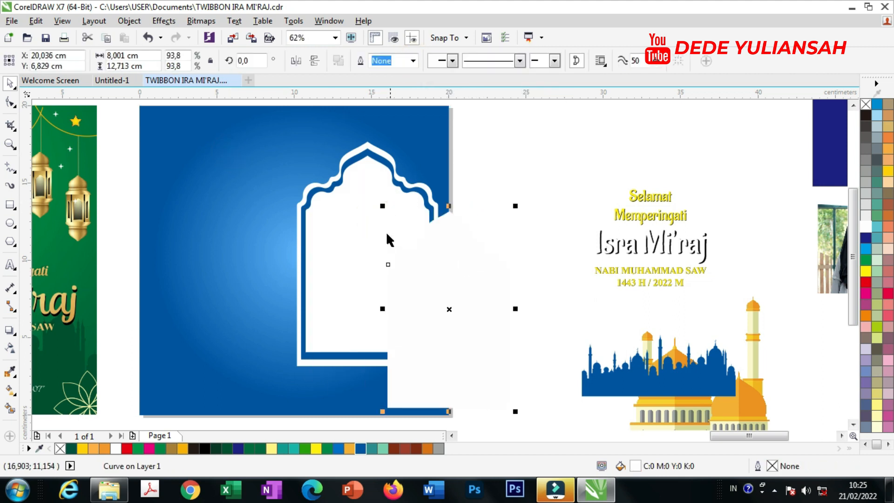
{"action": "key", "text": "Delete"}
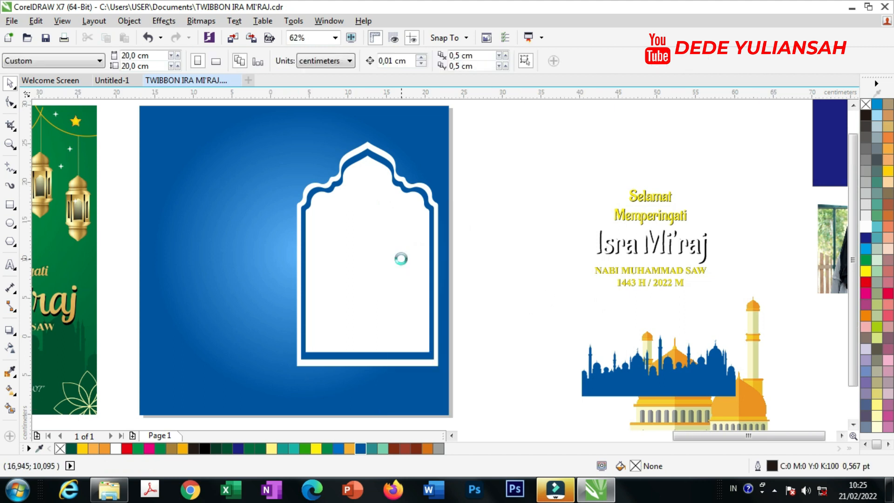
Place the portrait photo behind the arch opening and enlarge it to about 12.79 × 16.62 cm so it fills the frame.
{"action": "scroll", "coordinate": [401, 259], "scroll_direction": "down", "scroll_amount": 3}
{"action": "left_click_drag", "start_coordinate": [628, 254], "coordinate": [359, 261]}
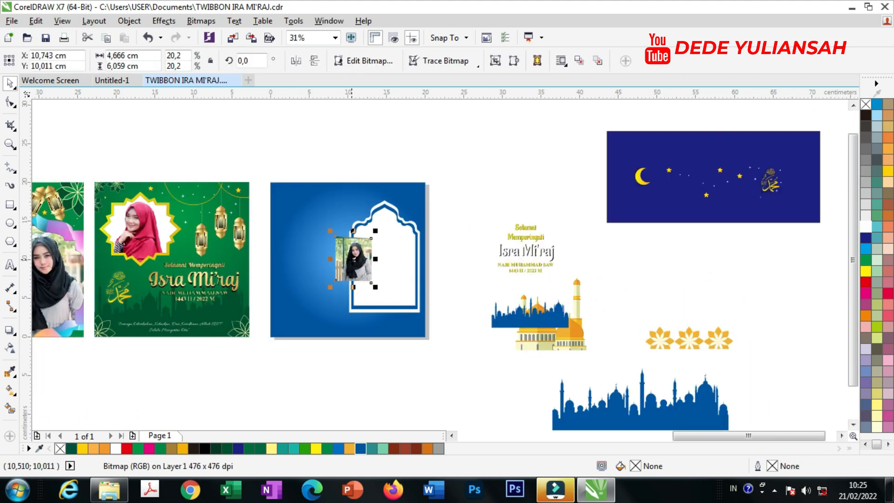
{"action": "scroll", "coordinate": [359, 264], "scroll_direction": "up", "scroll_amount": 4}
{"action": "left_click", "coordinate": [353, 265]}
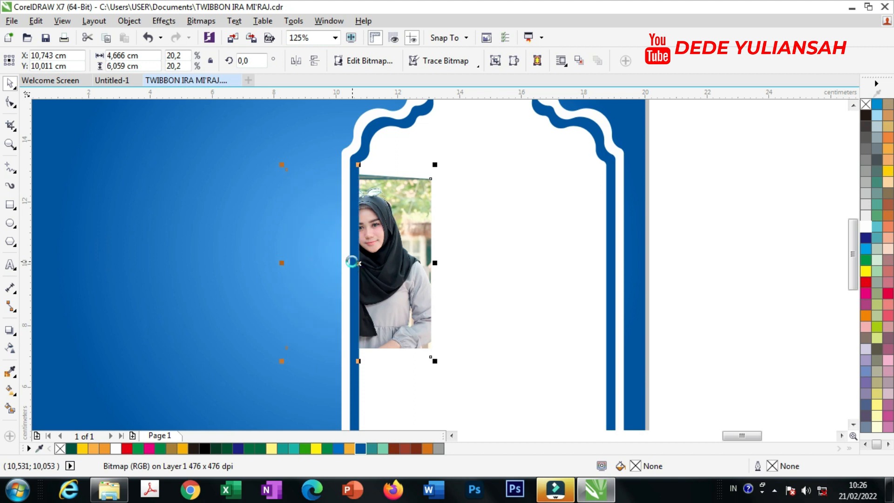
{"action": "scroll", "coordinate": [353, 263], "scroll_direction": "down", "scroll_amount": 2}
{"action": "left_click_drag", "start_coordinate": [396, 314], "coordinate": [505, 395]}
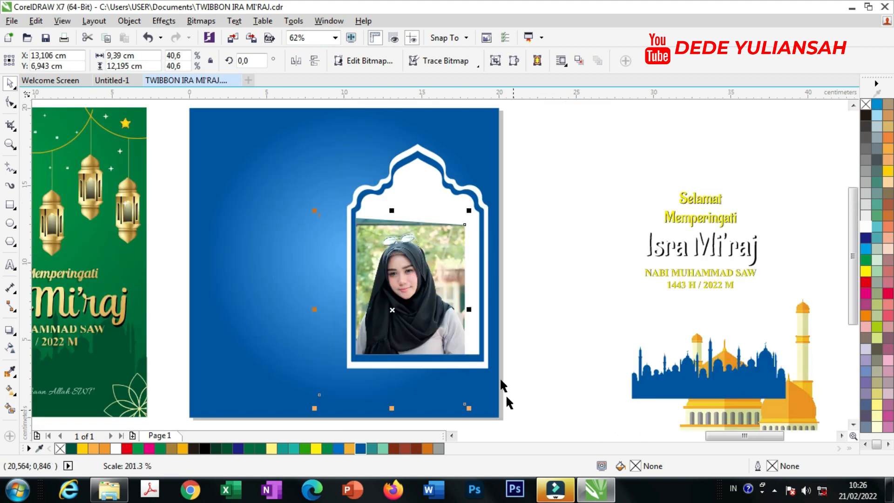
{"action": "left_click_drag", "start_coordinate": [469, 209], "coordinate": [570, 143]}
{"action": "left_click_drag", "start_coordinate": [432, 235], "coordinate": [416, 234]}
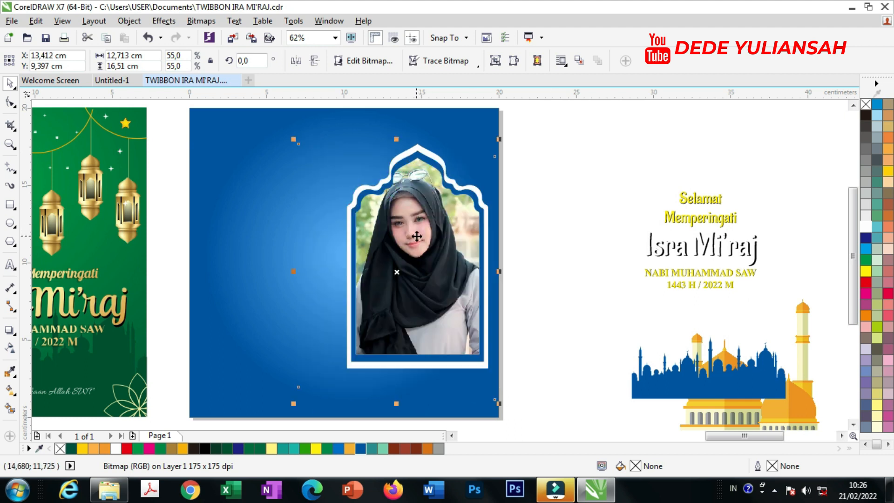
{"action": "left_click_drag", "start_coordinate": [296, 139], "coordinate": [293, 120]}
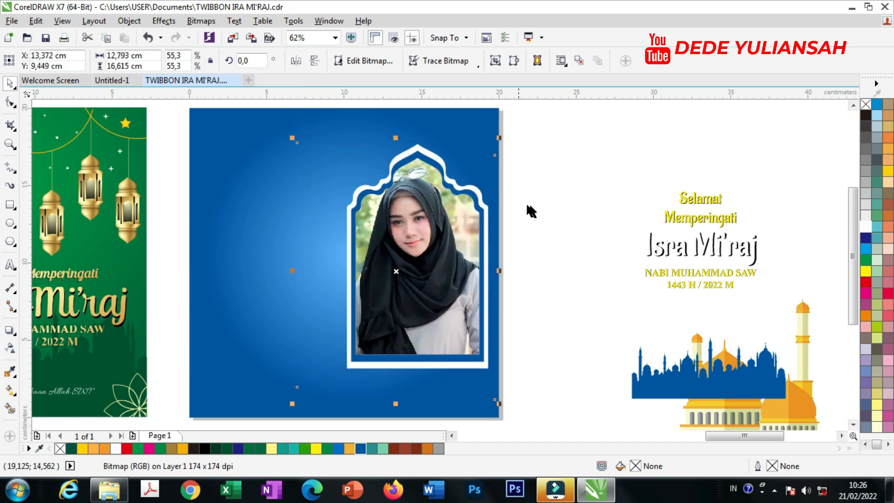
{"action": "left_click", "coordinate": [537, 210]}
Move the Selamat Memperingati Isra Mi'raj text group onto the left half of the blue background.
{"action": "scroll", "coordinate": [458, 229], "scroll_direction": "down", "scroll_amount": 2}
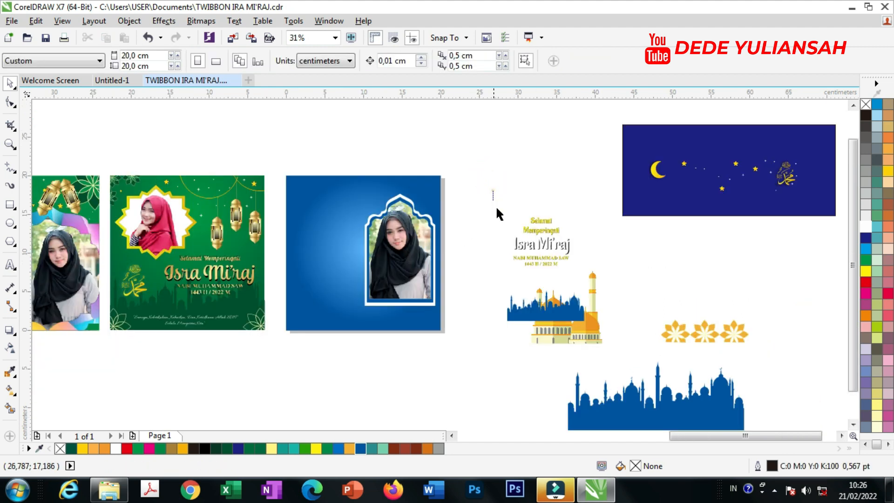
{"action": "scroll", "coordinate": [282, 224], "scroll_direction": "up", "scroll_amount": 2}
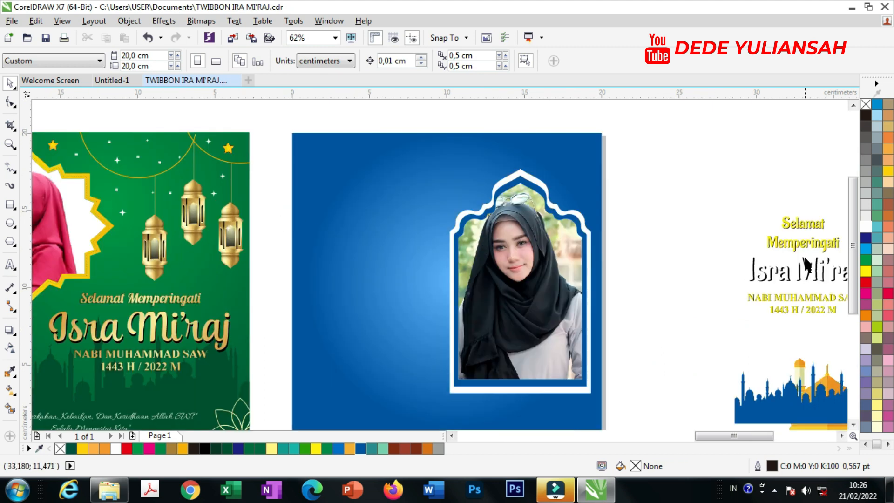
{"action": "left_click_drag", "start_coordinate": [804, 241], "coordinate": [381, 224]}
{"action": "scroll", "coordinate": [310, 236], "scroll_direction": "down", "scroll_amount": 1}
{"action": "left_click", "coordinate": [528, 234]}
{"action": "scroll", "coordinate": [345, 242], "scroll_direction": "up", "scroll_amount": 1}
{"action": "scroll", "coordinate": [342, 235], "scroll_direction": "down", "scroll_amount": 1}
{"action": "left_click", "coordinate": [544, 244]}
Move the orange mosque image onto the blue design and align it with the background's bottom and left edges.
{"action": "left_click_drag", "start_coordinate": [641, 350], "coordinate": [349, 270]}
{"action": "scroll", "coordinate": [397, 326], "scroll_direction": "up", "scroll_amount": 2}
{"action": "scroll", "coordinate": [397, 326], "scroll_direction": "up", "scroll_amount": 1}
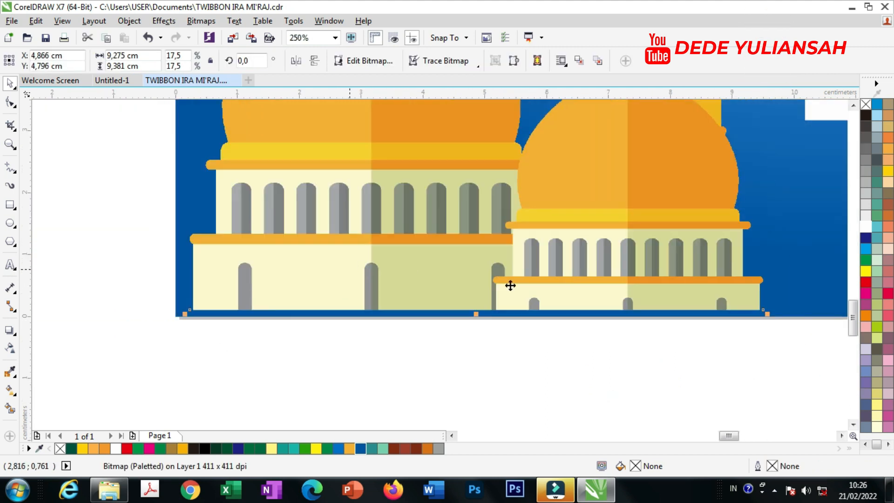
{"action": "left_click", "coordinate": [808, 276], "text": "shift"}
{"action": "key", "text": "b"}
{"action": "key", "text": "l"}
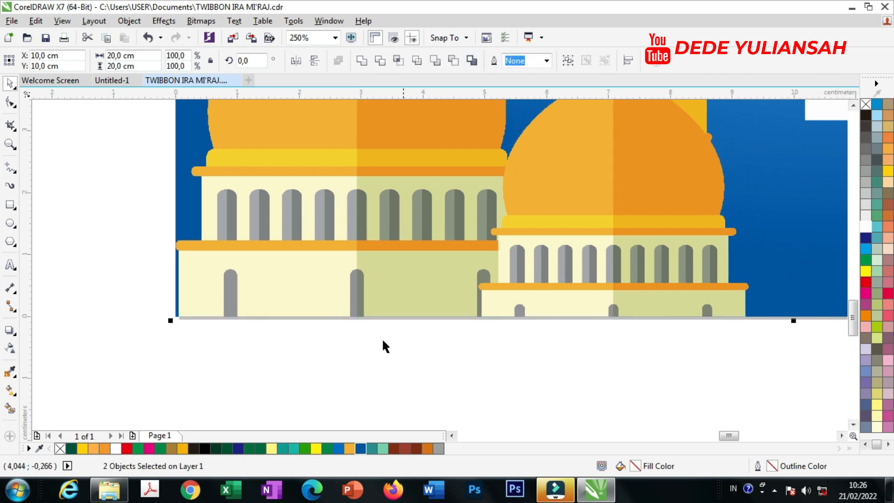
{"action": "scroll", "coordinate": [383, 341], "scroll_direction": "down", "scroll_amount": 2}
{"action": "left_click", "coordinate": [457, 376]}
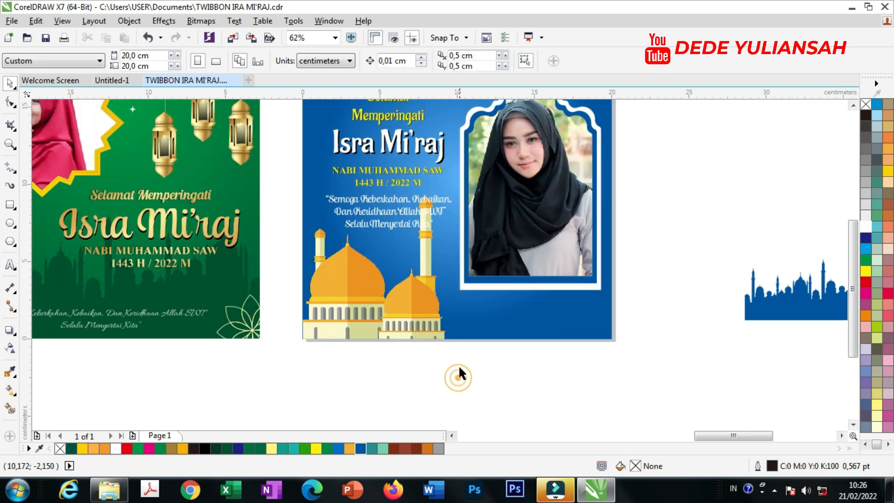
Move the greeting text group up above the mosque, to about X 4.5 cm and Y 13.52 cm.
{"action": "scroll", "coordinate": [425, 225], "scroll_direction": "down", "scroll_amount": 1}
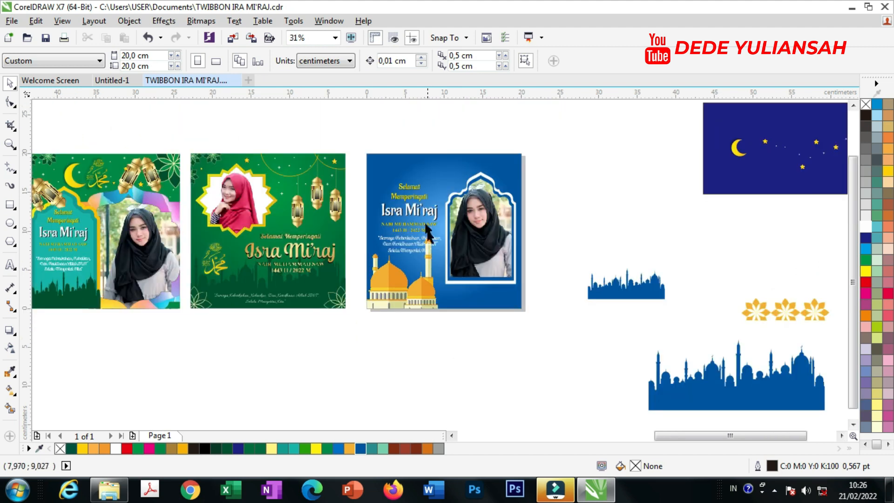
{"action": "scroll", "coordinate": [426, 224], "scroll_direction": "up", "scroll_amount": 2}
{"action": "left_click", "coordinate": [426, 211]}
{"action": "mouse_move", "coordinate": [426, 211]}
{"action": "left_mouse_down"}
{"action": "mouse_move", "coordinate": [409, 203]}
{"action": "mouse_move", "coordinate": [418, 195]}
{"action": "left_mouse_up"}
{"action": "scroll", "coordinate": [450, 179], "scroll_direction": "down", "scroll_amount": 1}
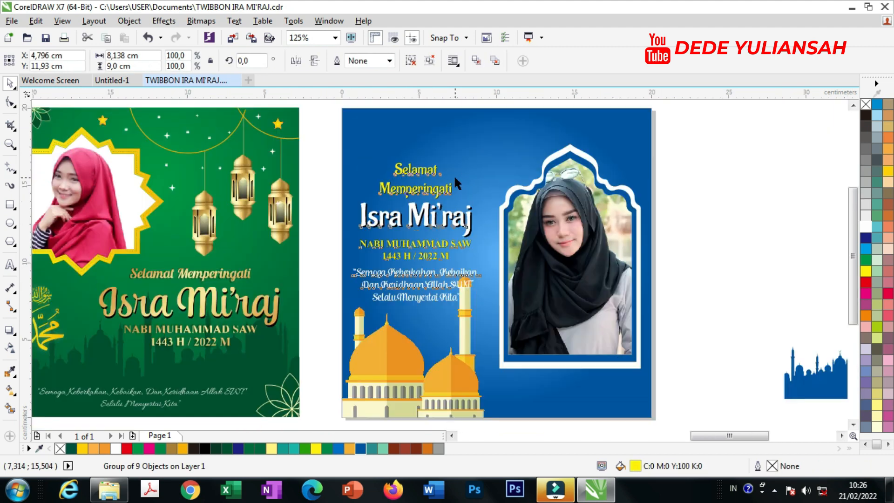
{"action": "left_click_drag", "start_coordinate": [422, 273], "coordinate": [451, 261]}
{"action": "scroll", "coordinate": [446, 260], "scroll_direction": "up", "scroll_amount": 1}
{"action": "scroll", "coordinate": [444, 294], "scroll_direction": "down", "scroll_amount": 1}
{"action": "scroll", "coordinate": [443, 296], "scroll_direction": "down", "scroll_amount": 1}
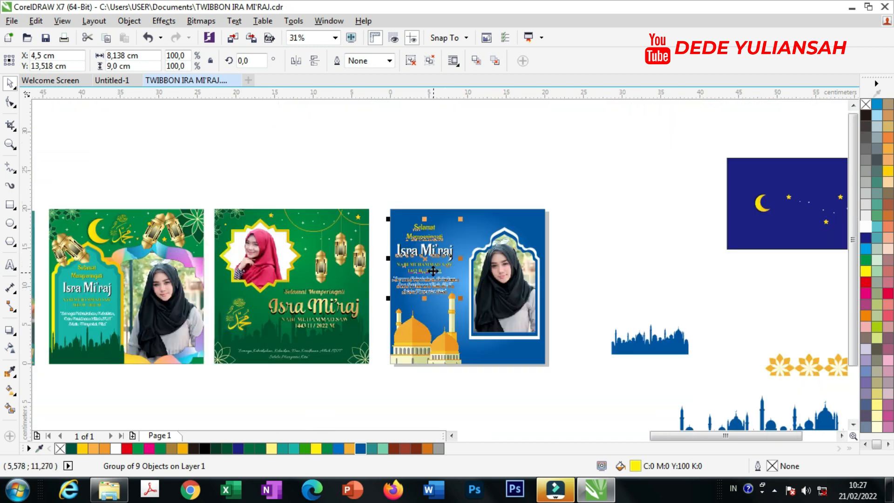
Shift the greeting text group slightly right to about X 4.73 cm, keeping its height.
{"action": "scroll", "coordinate": [433, 249], "scroll_direction": "up", "scroll_amount": 1}
{"action": "scroll", "coordinate": [437, 243], "scroll_direction": "up", "scroll_amount": 1}
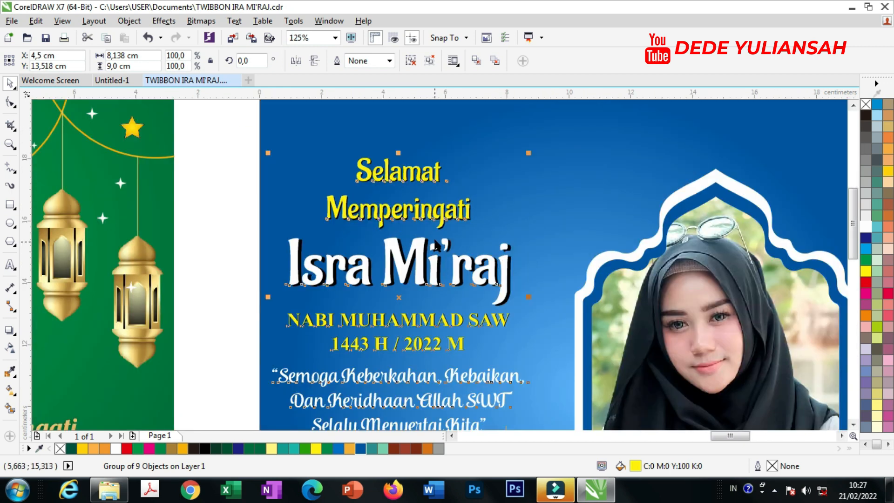
{"action": "left_click_drag", "start_coordinate": [446, 216], "coordinate": [452, 216]}
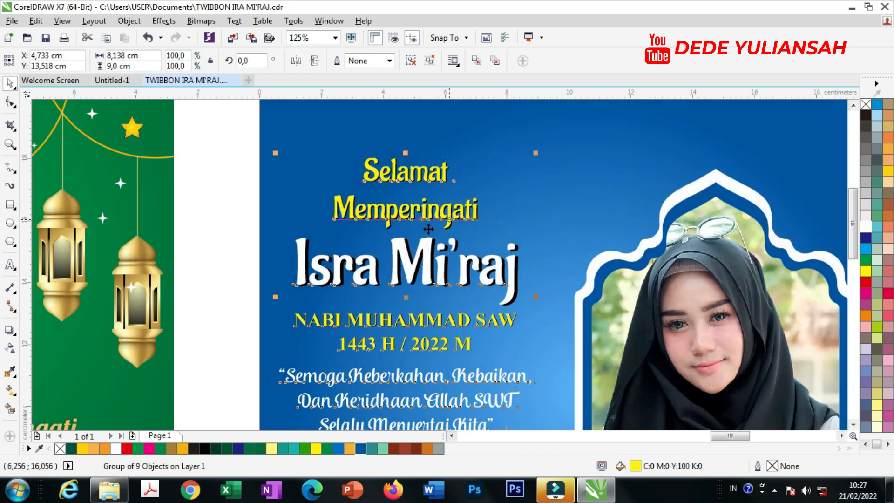
{"action": "scroll", "coordinate": [389, 242], "scroll_direction": "down", "scroll_amount": 1}
{"action": "left_click", "coordinate": [399, 163]}
Move the row of three gold flower ornaments to the design's lower-right edge and PowerClip it inside the blue background.
{"action": "scroll", "coordinate": [403, 177], "scroll_direction": "down", "scroll_amount": 1}
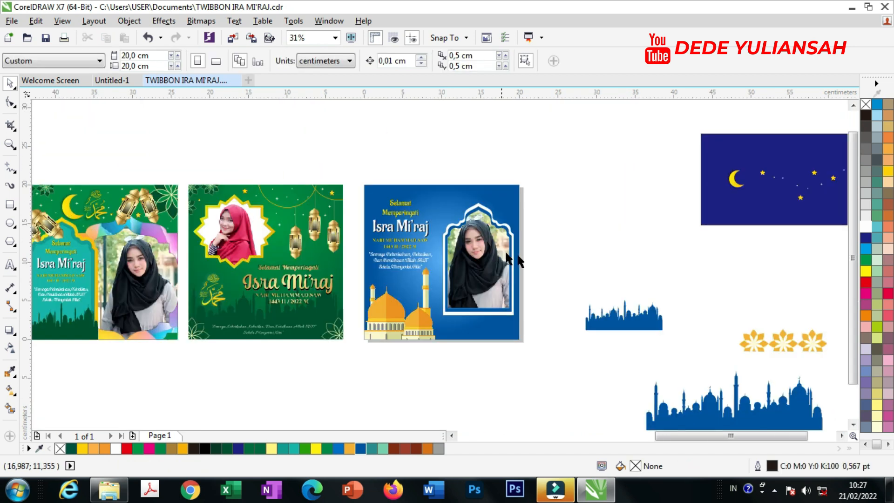
{"action": "left_click_drag", "start_coordinate": [811, 345], "coordinate": [469, 283]}
{"action": "scroll", "coordinate": [512, 350], "scroll_direction": "up", "scroll_amount": 2}
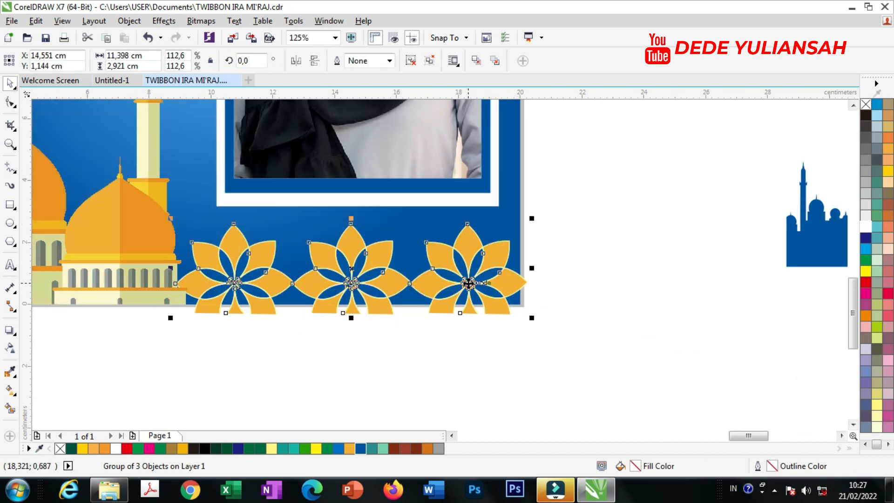
{"action": "right_click", "coordinate": [469, 283]}
{"action": "left_click", "coordinate": [517, 159]}
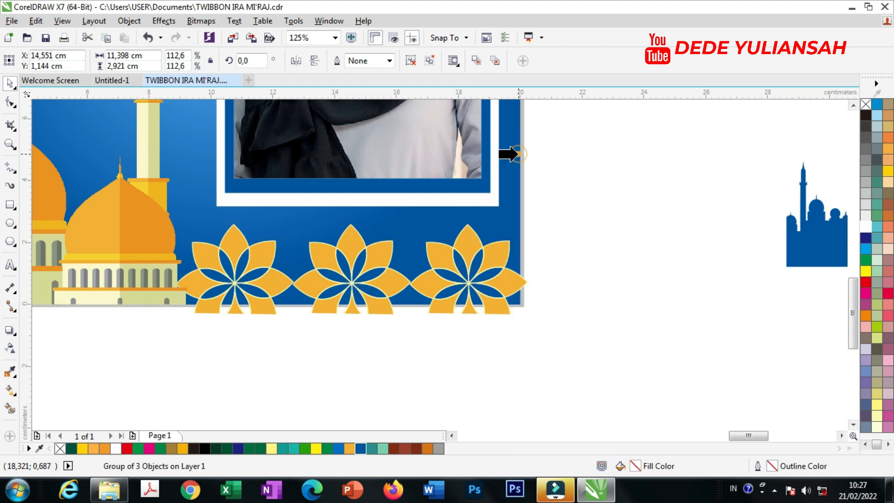
{"action": "left_click", "coordinate": [416, 219]}
Move the large blue mosque skyline across the lower part of the design and PowerClip it inside the blue background.
{"action": "scroll", "coordinate": [462, 286], "scroll_direction": "down", "scroll_amount": 2}
{"action": "scroll", "coordinate": [462, 287], "scroll_direction": "down", "scroll_amount": 2}
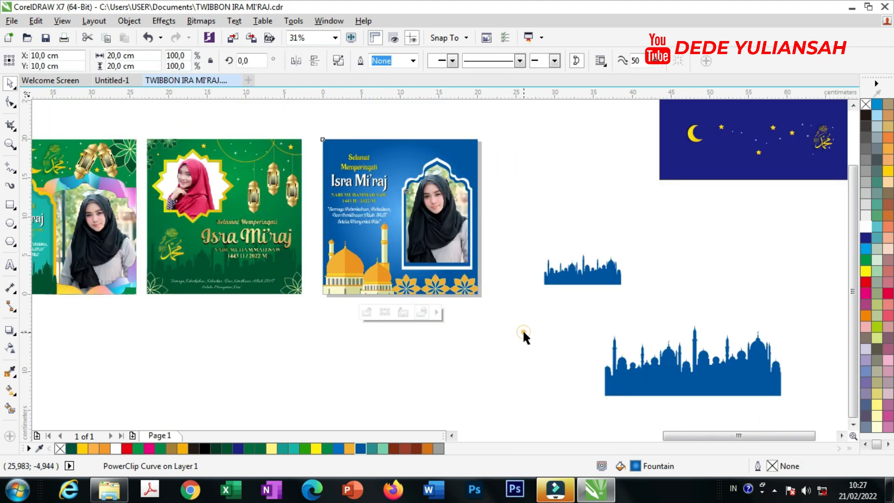
{"action": "left_click_drag", "start_coordinate": [678, 378], "coordinate": [425, 256]}
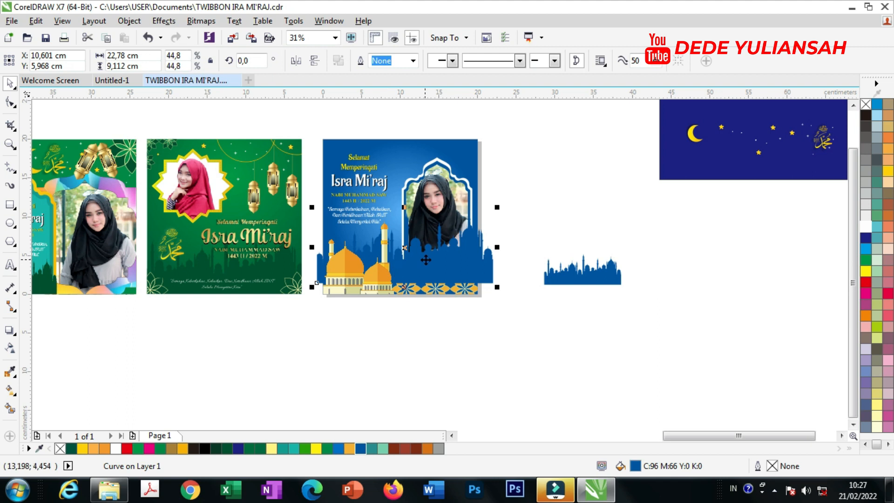
{"action": "scroll", "coordinate": [447, 265], "scroll_direction": "up", "scroll_amount": 1}
{"action": "mouse_move", "coordinate": [491, 286]}
{"action": "left_mouse_down"}
{"action": "mouse_move", "coordinate": [495, 300]}
{"action": "mouse_move", "coordinate": [487, 291]}
{"action": "mouse_move", "coordinate": [493, 300]}
{"action": "mouse_move", "coordinate": [494, 281]}
{"action": "left_mouse_up"}
{"action": "right_click", "coordinate": [504, 276]}
{"action": "left_click", "coordinate": [543, 141]}
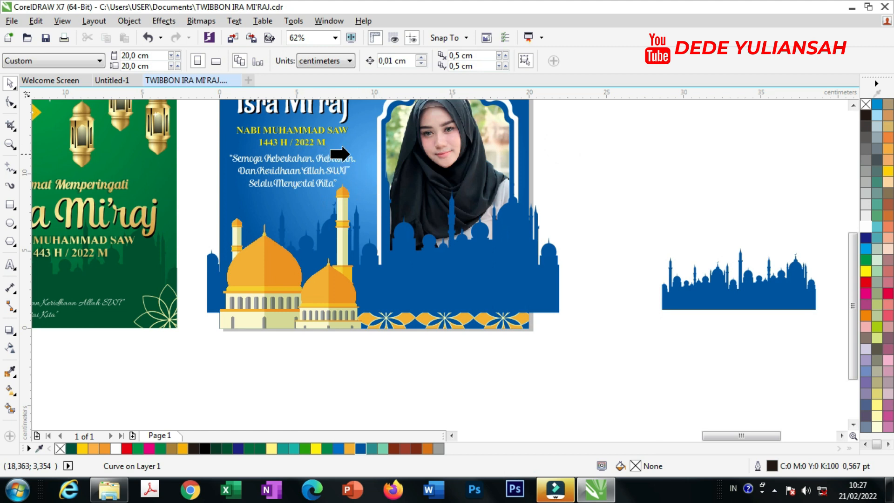
{"action": "left_click", "coordinate": [350, 153]}
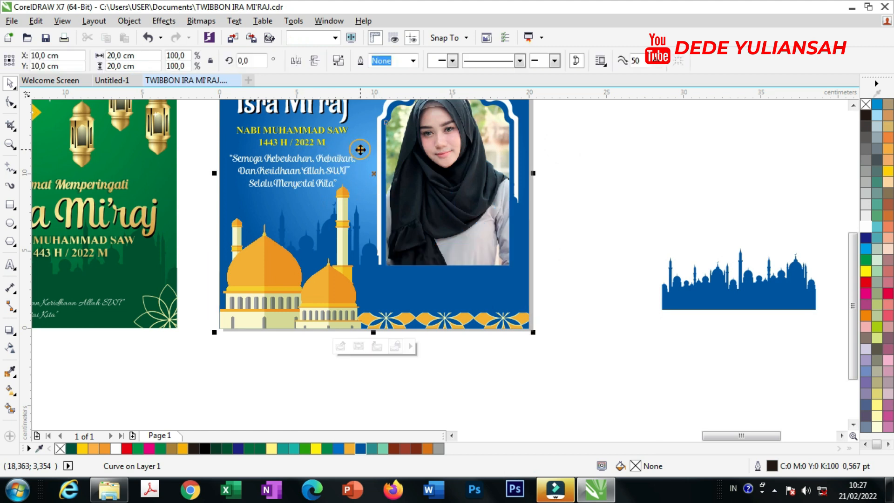
{"action": "left_click", "coordinate": [553, 356]}
Place the small blue skyline over the bottom of the photo frame and align it with the background's right edge.
{"action": "left_click_drag", "start_coordinate": [703, 303], "coordinate": [476, 247]}
{"action": "scroll", "coordinate": [468, 273], "scroll_direction": "up", "scroll_amount": 1}
{"action": "scroll", "coordinate": [443, 266], "scroll_direction": "down", "scroll_amount": 2}
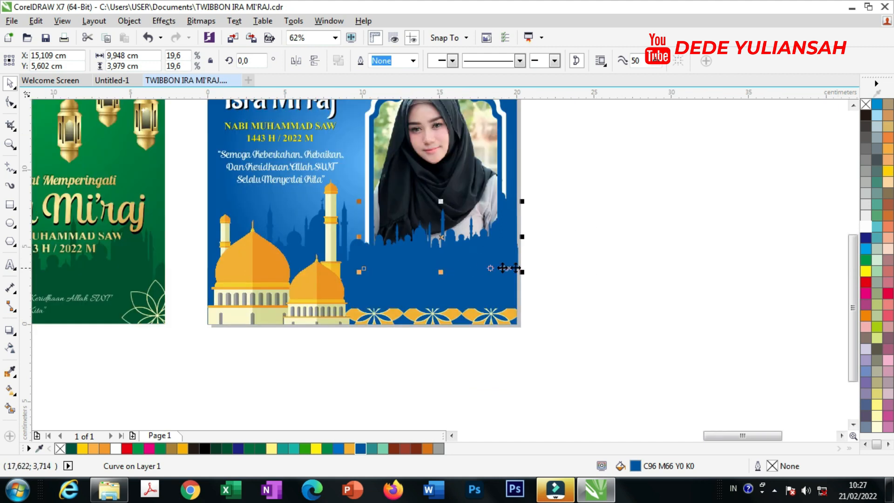
{"action": "left_click", "coordinate": [511, 304], "text": "shift"}
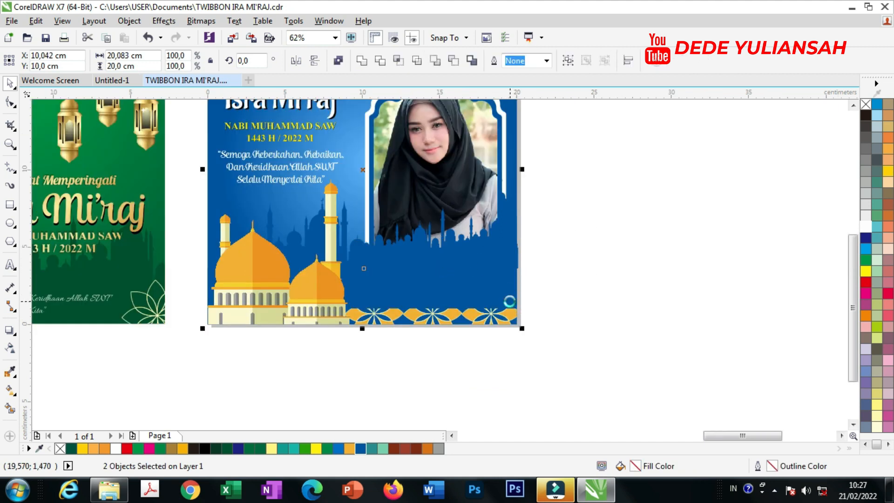
{"action": "key", "text": "l"}
{"action": "left_click", "coordinate": [565, 298]}
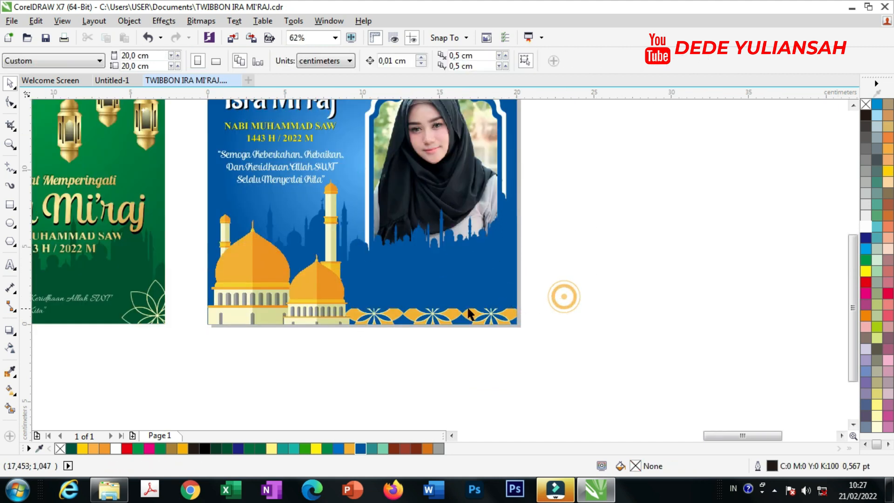
Lower the small blue skyline over the photo to about Y 5.16 cm.
{"action": "scroll", "coordinate": [431, 307], "scroll_direction": "down", "scroll_amount": 2}
{"action": "scroll", "coordinate": [446, 290], "scroll_direction": "up", "scroll_amount": 4}
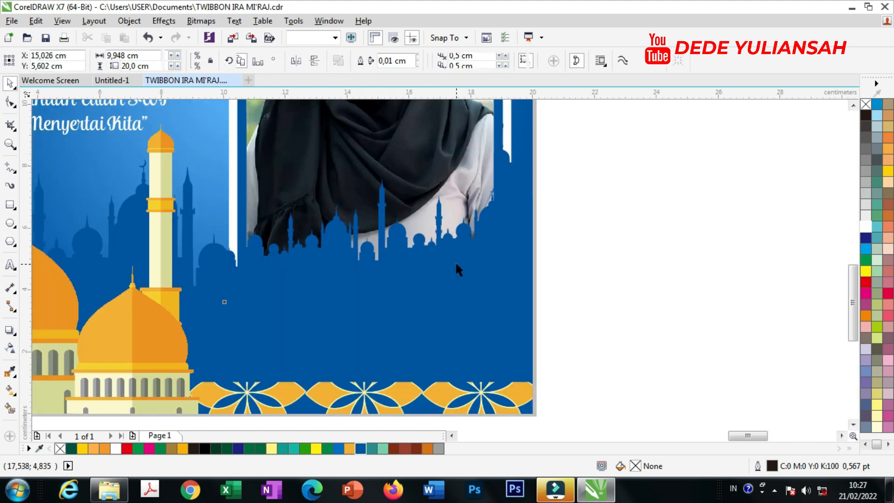
{"action": "left_click", "coordinate": [455, 274]}
{"action": "scroll", "coordinate": [444, 276], "scroll_direction": "down", "scroll_amount": 2}
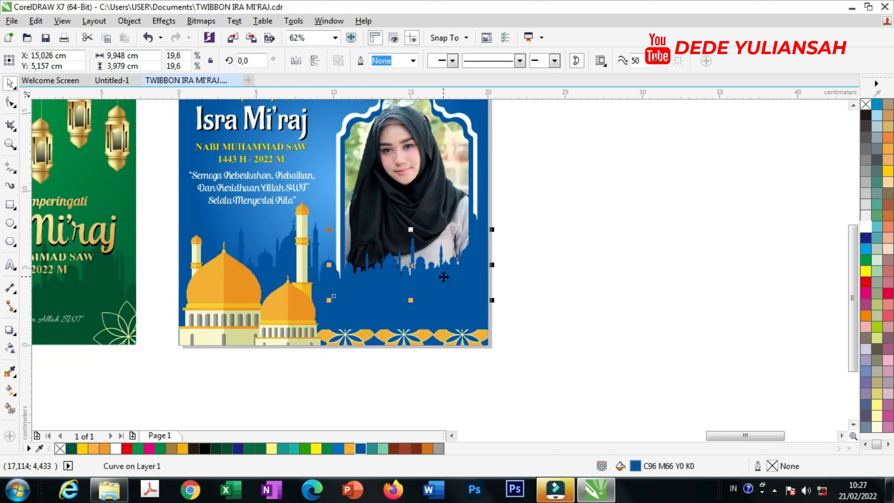
{"action": "scroll", "coordinate": [443, 276], "scroll_direction": "down", "scroll_amount": 2}
{"action": "left_click", "coordinate": [573, 284]}
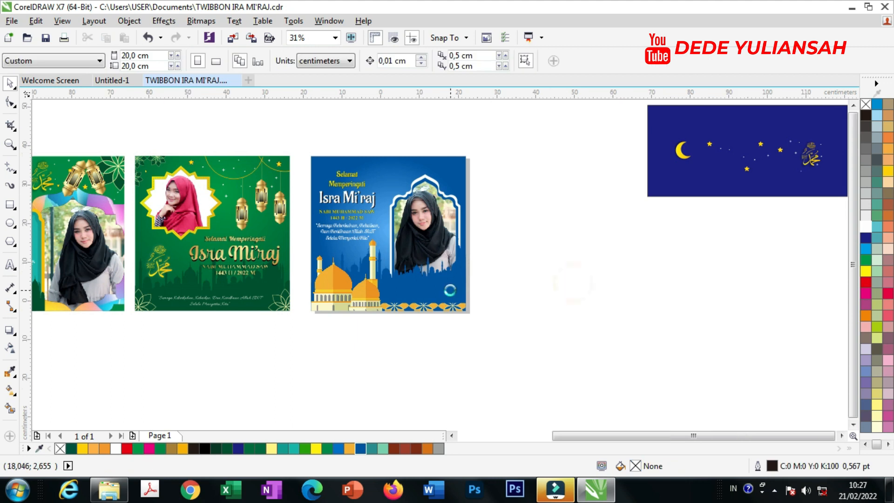
Move the yellow crescent moon into the blue design's upper-left corner, at about X 1.7 cm and Y 18.42 cm.
{"action": "scroll", "coordinate": [449, 291], "scroll_direction": "down", "scroll_amount": 2}
{"action": "scroll", "coordinate": [438, 222], "scroll_direction": "up", "scroll_amount": 2}
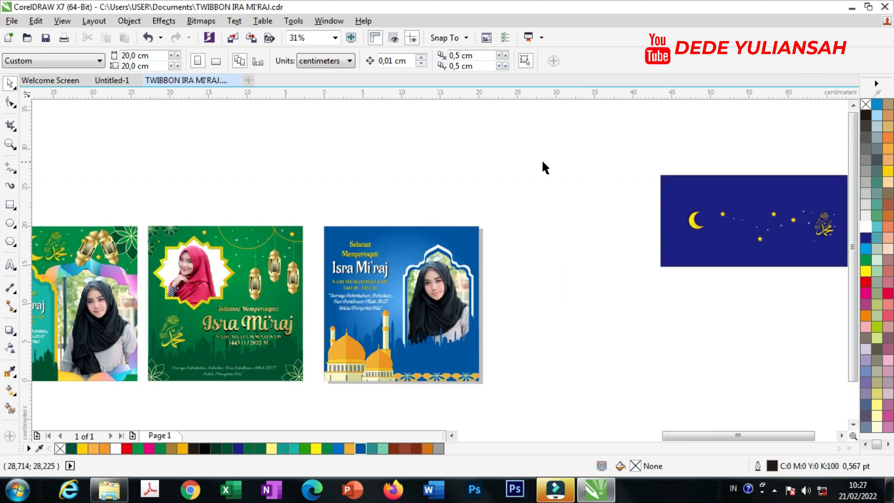
{"action": "left_click_drag", "start_coordinate": [692, 222], "coordinate": [321, 255]}
{"action": "scroll", "coordinate": [337, 241], "scroll_direction": "up", "scroll_amount": 4}
{"action": "scroll", "coordinate": [321, 255], "scroll_direction": "down", "scroll_amount": 4}
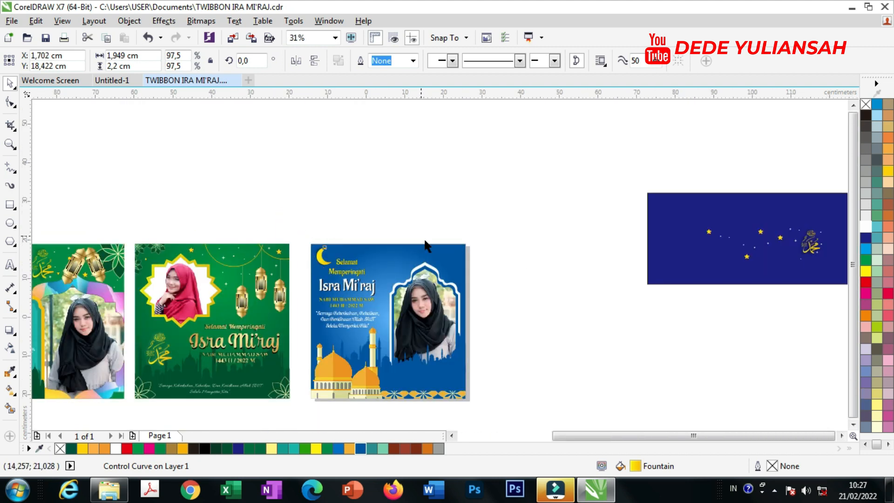
Move the gold Arabic calligraphy into the blue design's upper-right corner, at about X 18.32 cm and Y 17.69 cm.
{"action": "scroll", "coordinate": [423, 247], "scroll_direction": "down", "scroll_amount": 2}
{"action": "scroll", "coordinate": [589, 252], "scroll_direction": "up", "scroll_amount": 2}
{"action": "left_click", "coordinate": [644, 233]}
{"action": "left_click_drag", "start_coordinate": [641, 223], "coordinate": [289, 249]}
{"action": "scroll", "coordinate": [286, 248], "scroll_direction": "up", "scroll_amount": 6}
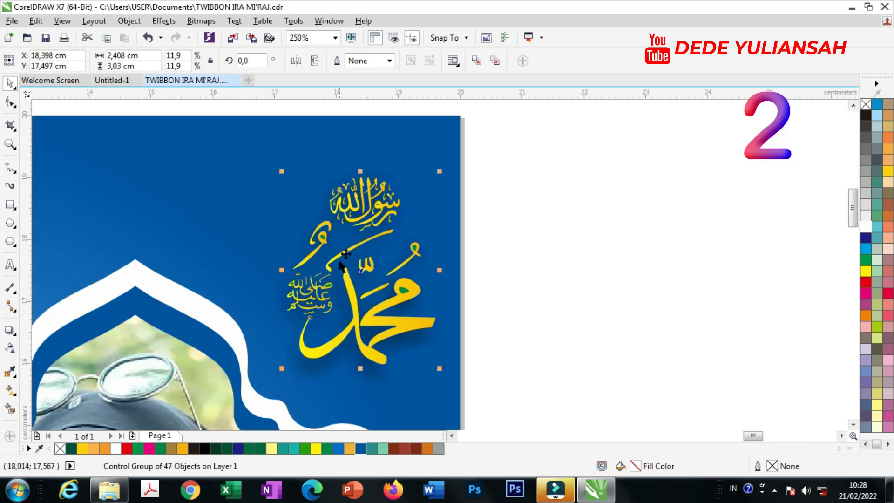
{"action": "left_click_drag", "start_coordinate": [367, 222], "coordinate": [363, 211]}
{"action": "scroll", "coordinate": [363, 210], "scroll_direction": "down", "scroll_amount": 4}
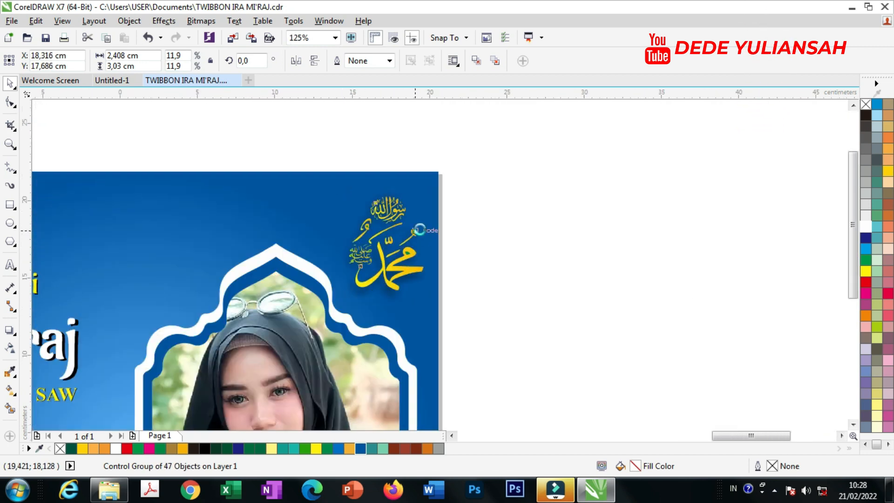
{"action": "left_click", "coordinate": [496, 230]}
Move the stars, sparkles and white dots from the dark blue rectangle onto the upper part of the blue design.
{"action": "scroll", "coordinate": [465, 225], "scroll_direction": "down", "scroll_amount": 2}
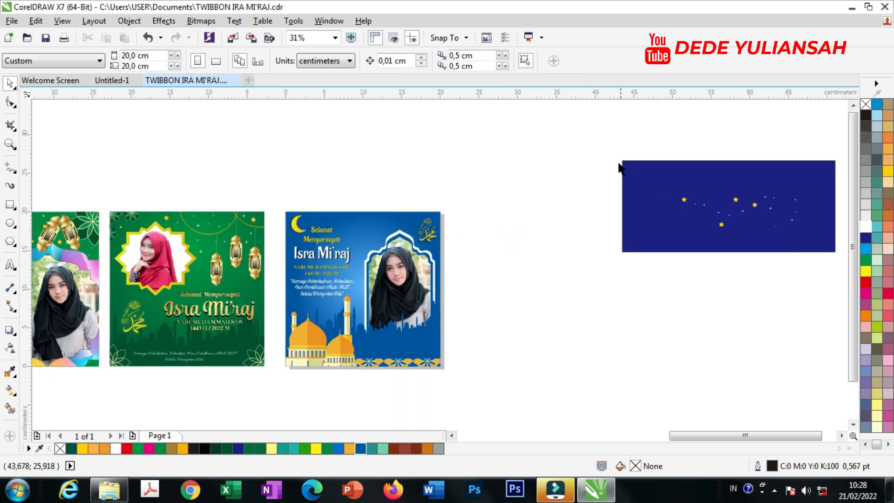
{"action": "left_click", "coordinate": [749, 201]}
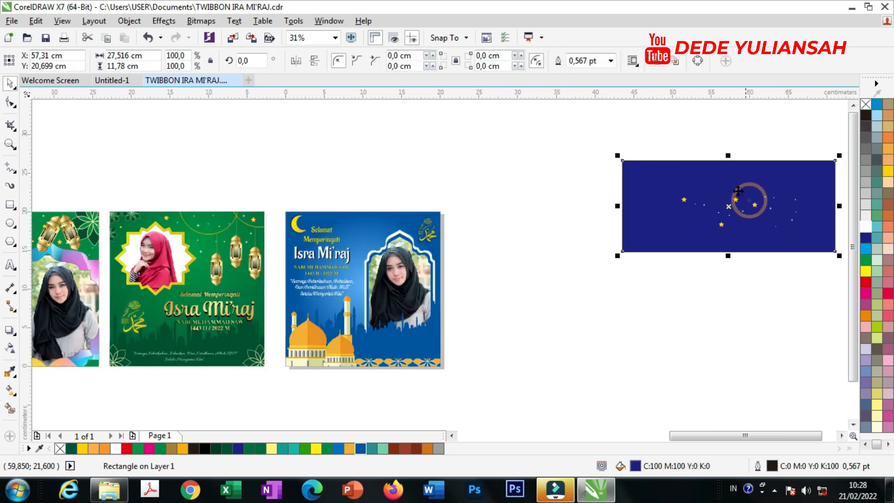
{"action": "left_click_drag", "start_coordinate": [823, 255], "coordinate": [820, 254]}
{"action": "left_click_drag", "start_coordinate": [740, 212], "coordinate": [351, 231]}
{"action": "scroll", "coordinate": [365, 230], "scroll_direction": "up", "scroll_amount": 1}
{"action": "left_click", "coordinate": [266, 166]}
Position the small gold star inside the crescent moon's opening, at about X 2.13 cm and Y 18.79 cm.
{"action": "scroll", "coordinate": [227, 205], "scroll_direction": "up", "scroll_amount": 2}
{"action": "left_click", "coordinate": [273, 218]}
{"action": "left_click", "coordinate": [278, 229], "text": "ctrl"}
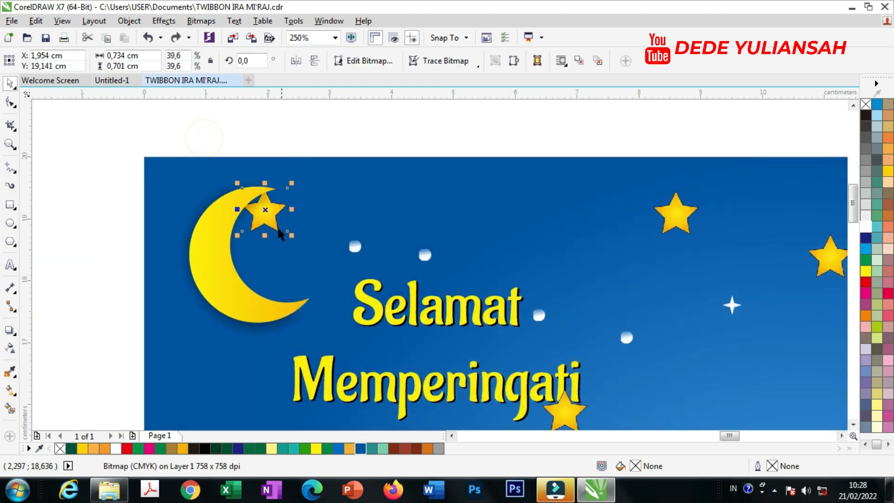
{"action": "left_click_drag", "start_coordinate": [266, 209], "coordinate": [277, 231]}
{"action": "scroll", "coordinate": [259, 210], "scroll_direction": "down", "scroll_amount": 2}
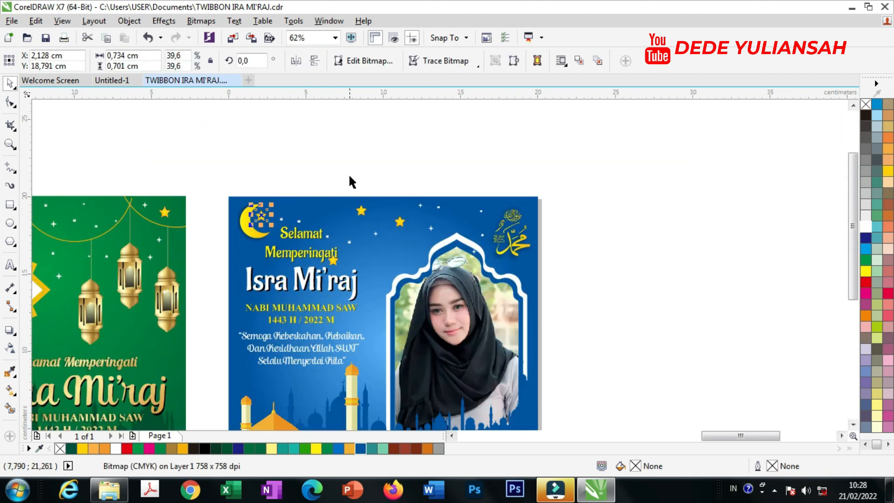
{"action": "left_click", "coordinate": [349, 173]}
Move the gold star overlapping the word "Memperingati" into the empty area between the greeting text and the photo frame.
{"action": "scroll", "coordinate": [320, 272], "scroll_direction": "up", "scroll_amount": 2}
{"action": "left_click", "coordinate": [349, 247]}
{"action": "left_click_drag", "start_coordinate": [348, 248], "coordinate": [434, 262]}
{"action": "scroll", "coordinate": [375, 243], "scroll_direction": "down", "scroll_amount": 2}
{"action": "left_click", "coordinate": [457, 161]}
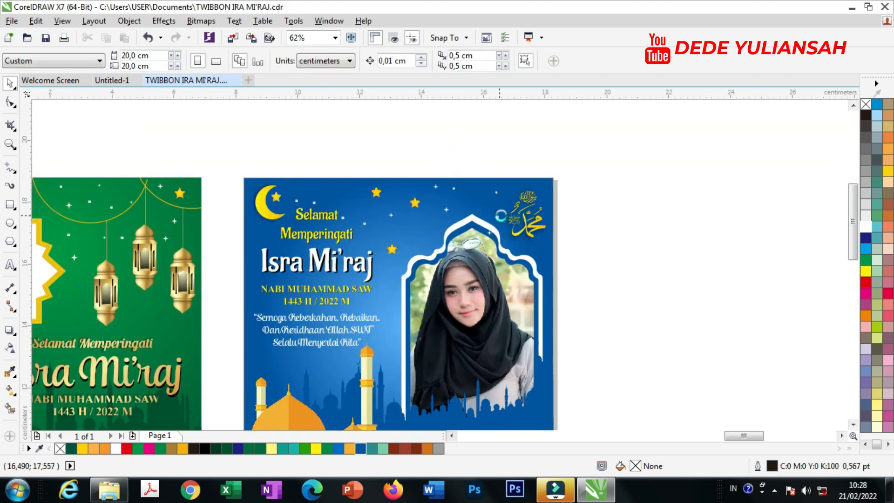
Move the white four-pointed sparkle off the photo to below the calligraphy, at about X 18.26 cm and Y 15.24 cm.
{"action": "scroll", "coordinate": [500, 215], "scroll_direction": "up", "scroll_amount": 2}
{"action": "left_click", "coordinate": [496, 216]}
{"action": "left_click", "coordinate": [658, 268]}
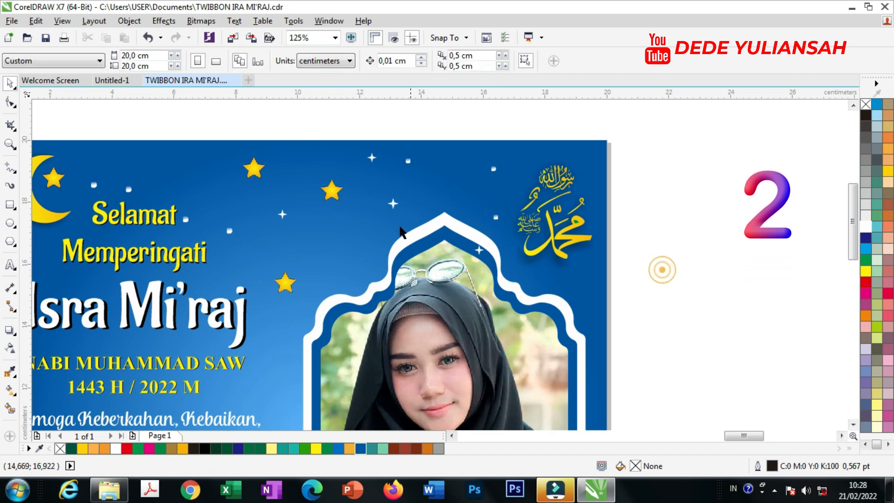
{"action": "scroll", "coordinate": [608, 251], "scroll_direction": "down", "scroll_amount": 1}
{"action": "scroll", "coordinate": [434, 235], "scroll_direction": "up", "scroll_amount": 1}
{"action": "left_click_drag", "start_coordinate": [429, 228], "coordinate": [504, 264]}
{"action": "scroll", "coordinate": [499, 233], "scroll_direction": "down", "scroll_amount": 4}
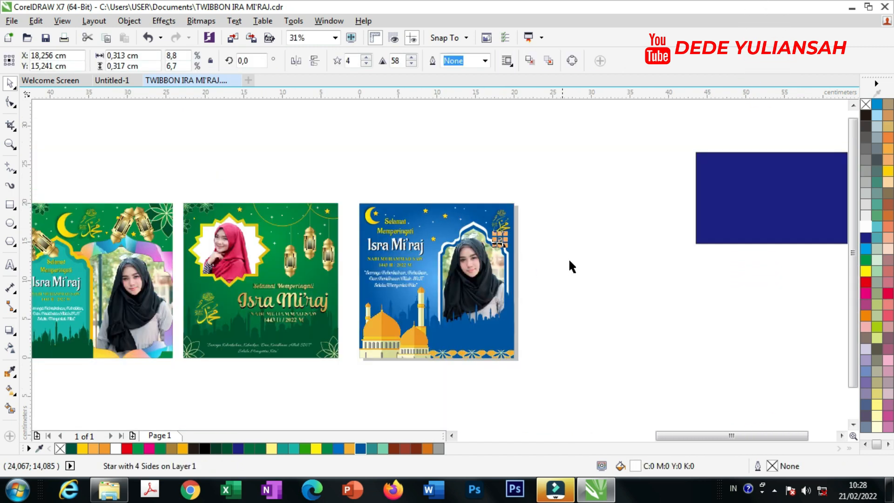
{"action": "left_click", "coordinate": [583, 267]}
Delete the leftover dark blue rectangle beside the blue design.
{"action": "left_click", "coordinate": [733, 238]}
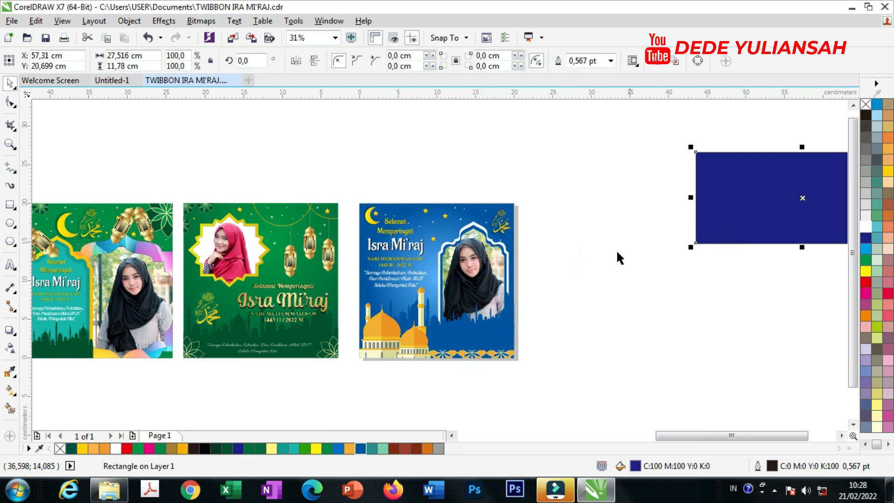
{"action": "key", "text": "Delete"}
{"action": "left_click", "coordinate": [10, 144]}
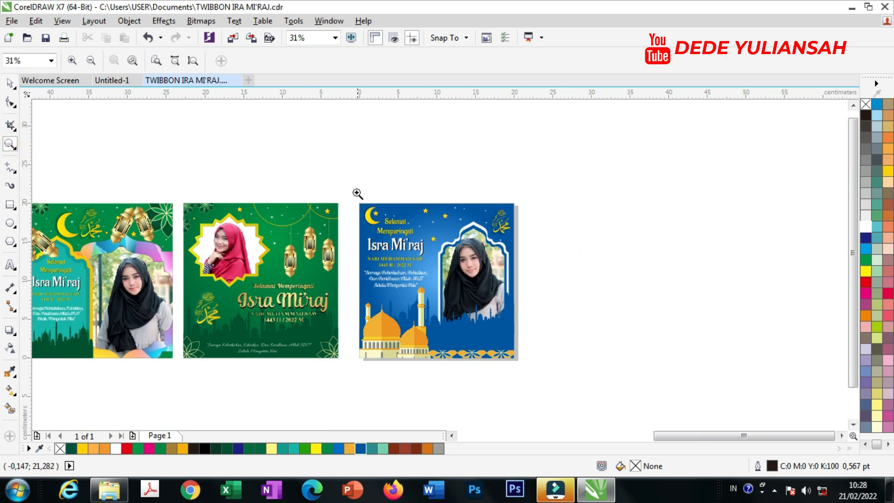
{"action": "left_click_drag", "start_coordinate": [500, 339], "coordinate": [576, 406]}
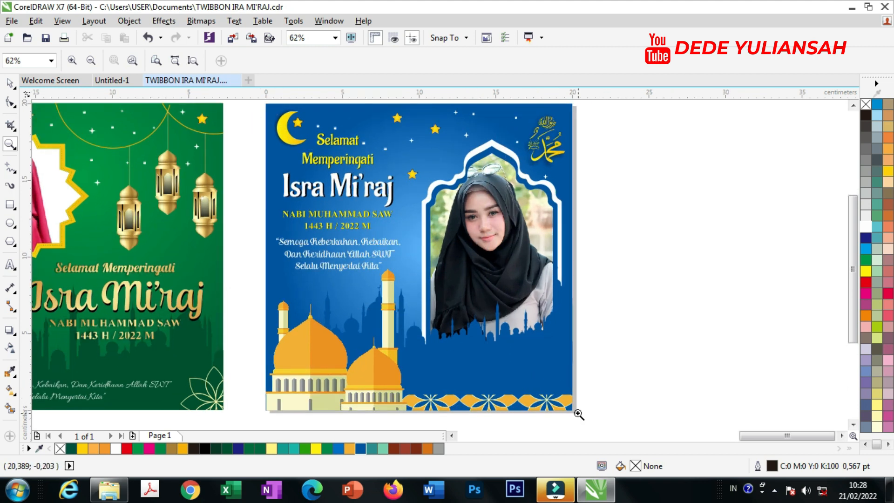